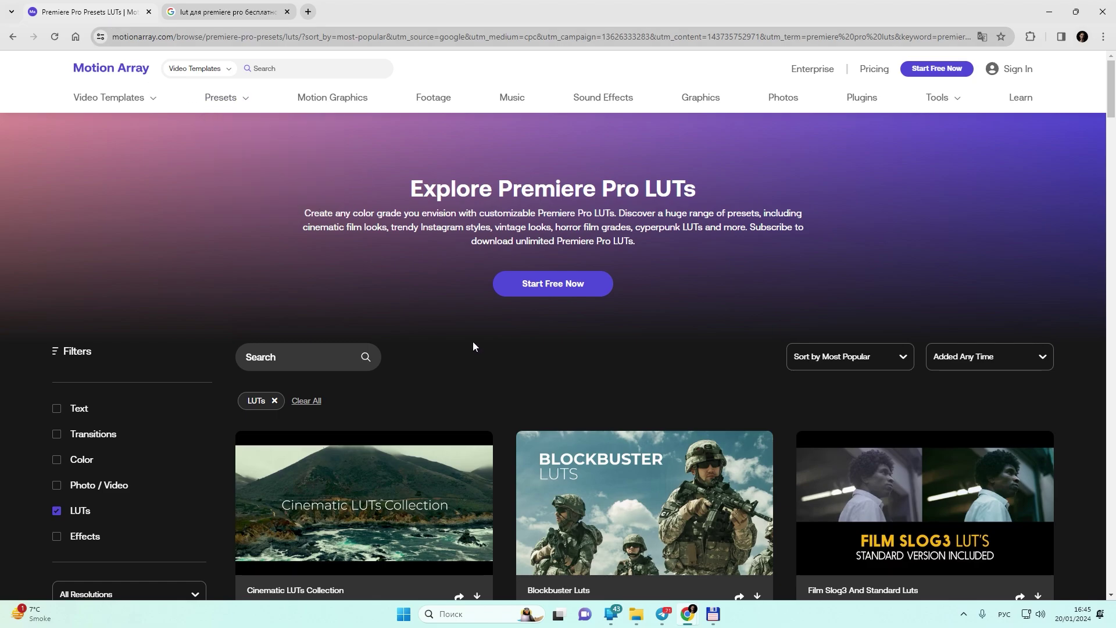
# Try to download Motion Array's Cinematic LUTs Collection, check Wondershare's Top Best Free LUTs For Premiere Pro page, and return to the search results
pyautogui.scroll(-2, 488, 326)
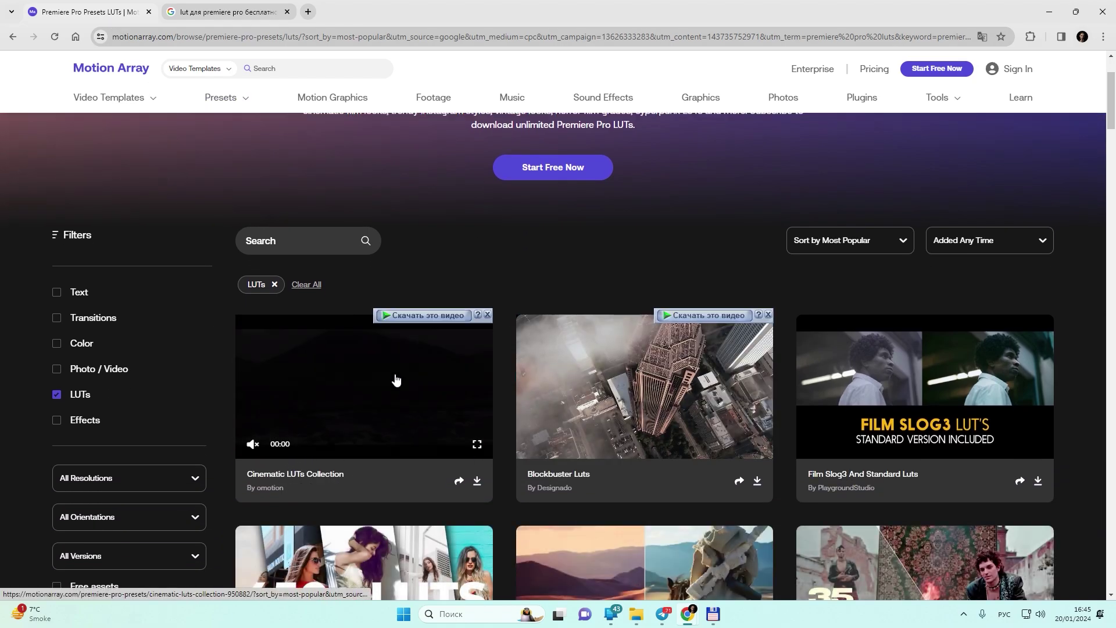
pyautogui.click(477, 483)
pyautogui.click(594, 440)
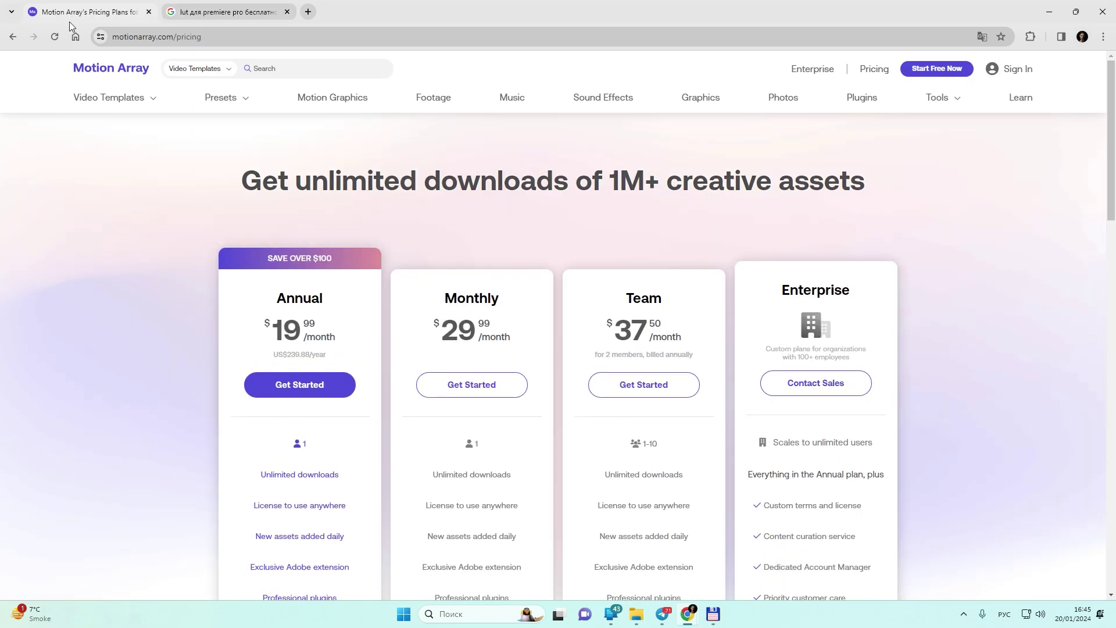
pyautogui.click(13, 38)
pyautogui.click(12, 38)
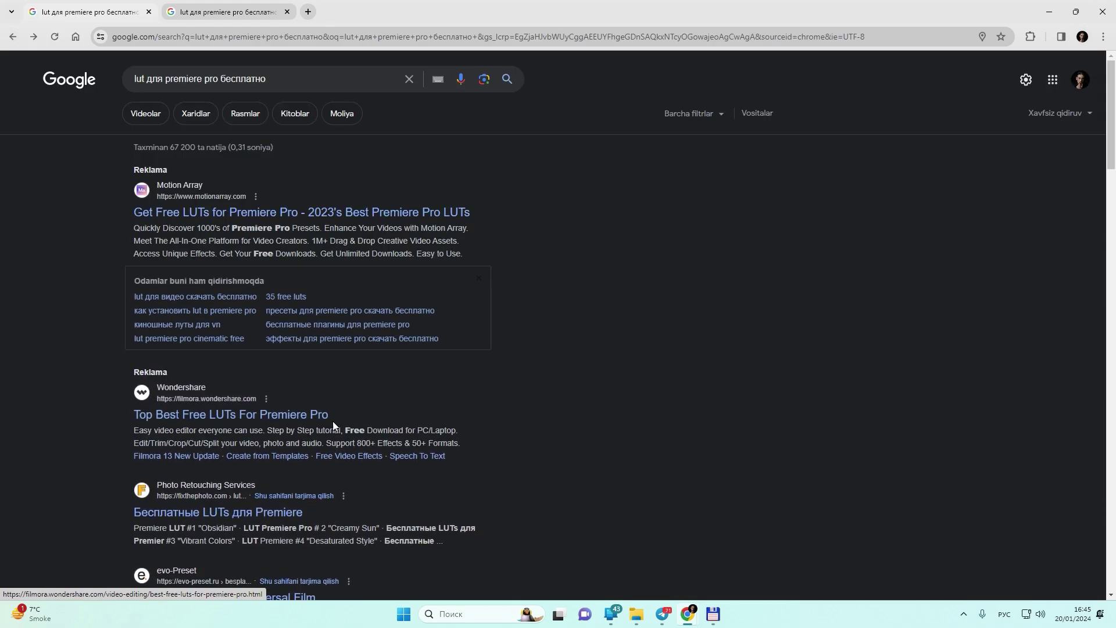
pyautogui.scroll(-2, 339, 393)
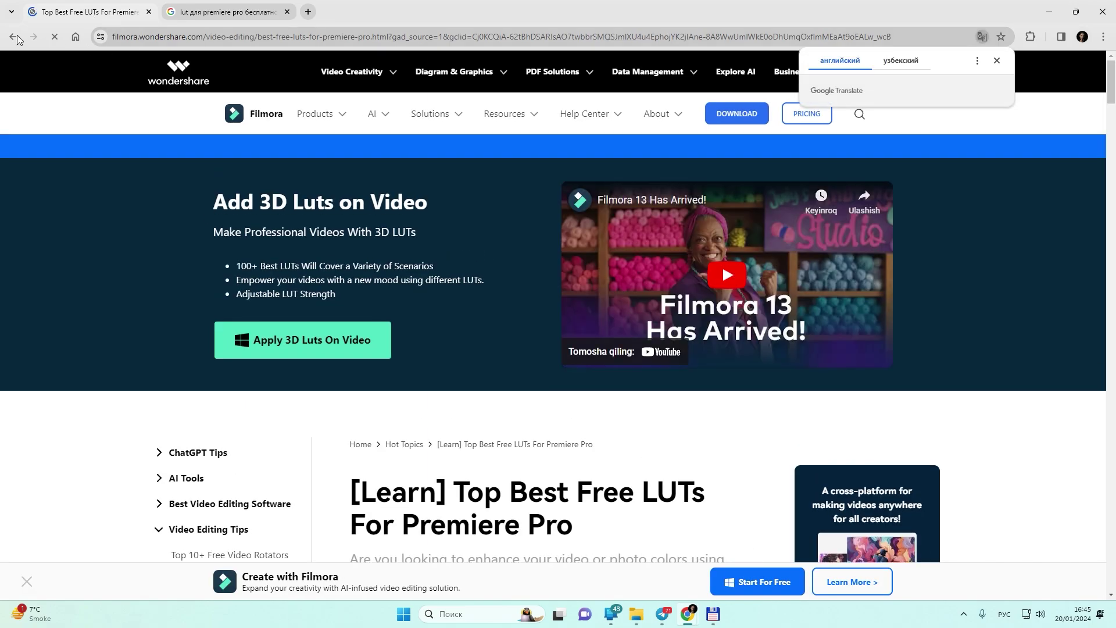
pyautogui.click(17, 37)
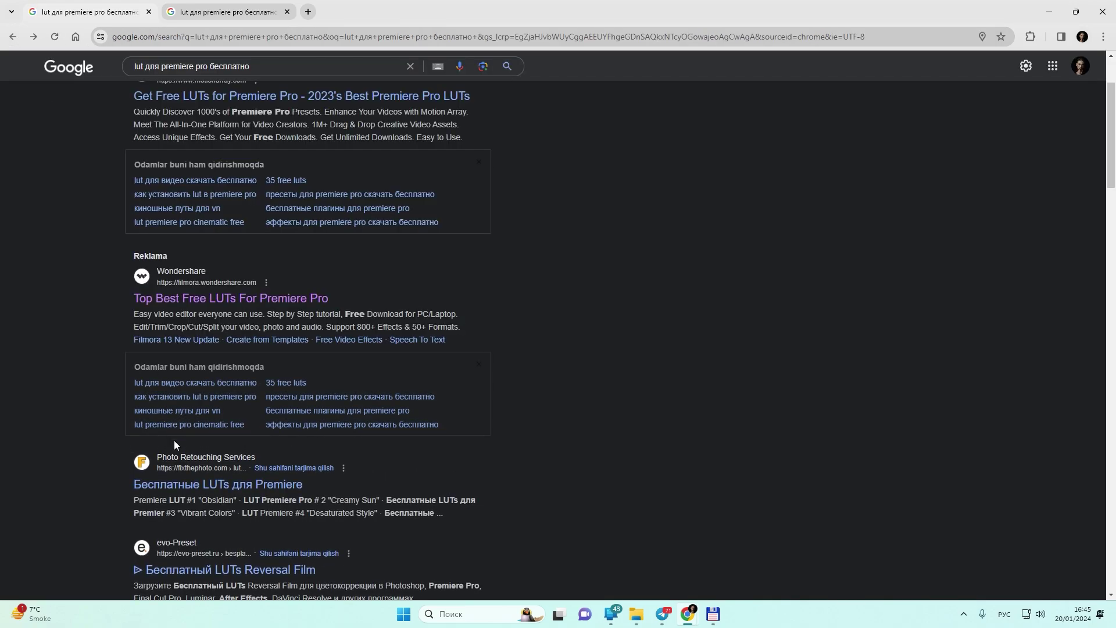
# Open the fixthephoto.com result "Бесплатные LUTs для Premiere" and go to the download page of Premiere LUT #1 "Obsidian"
pyautogui.click(208, 484)
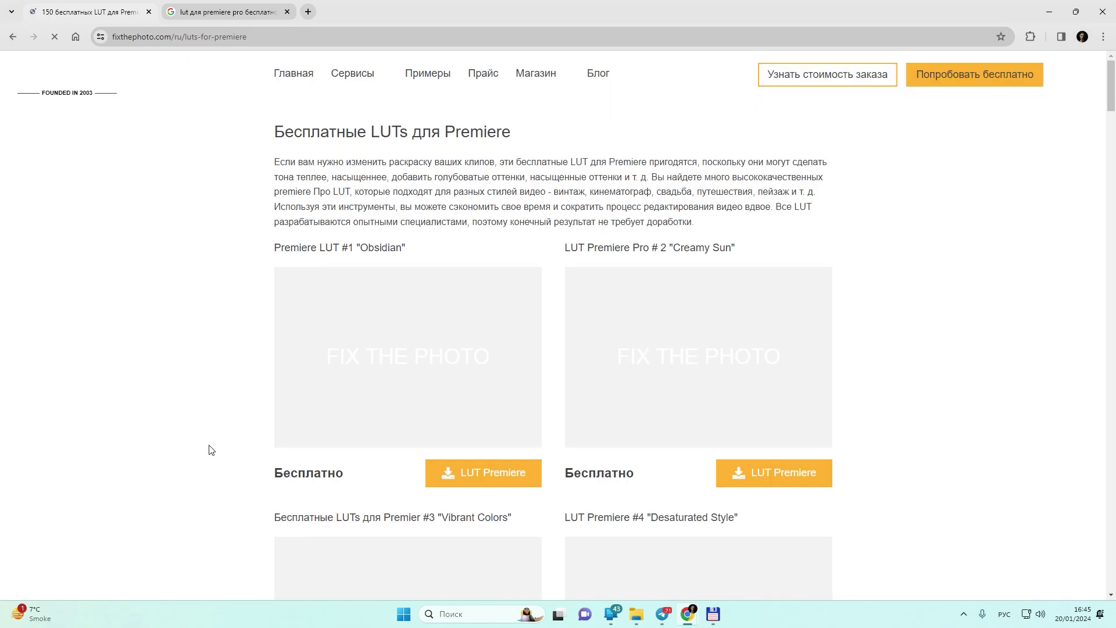
pyautogui.scroll(-2, 648, 327)
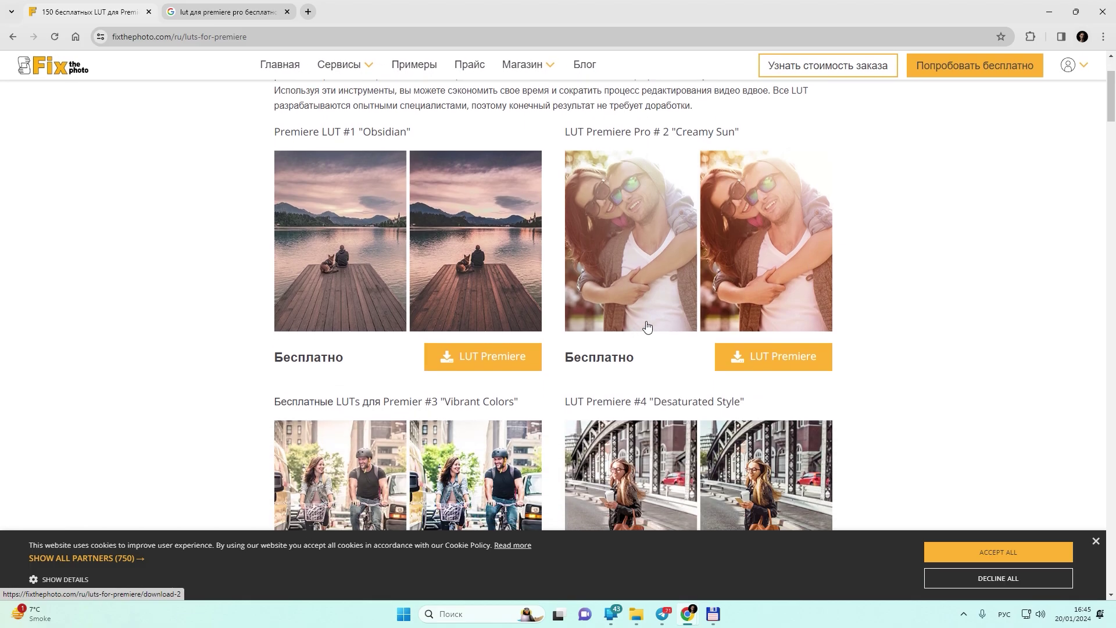
pyautogui.scroll(-2, 631, 381)
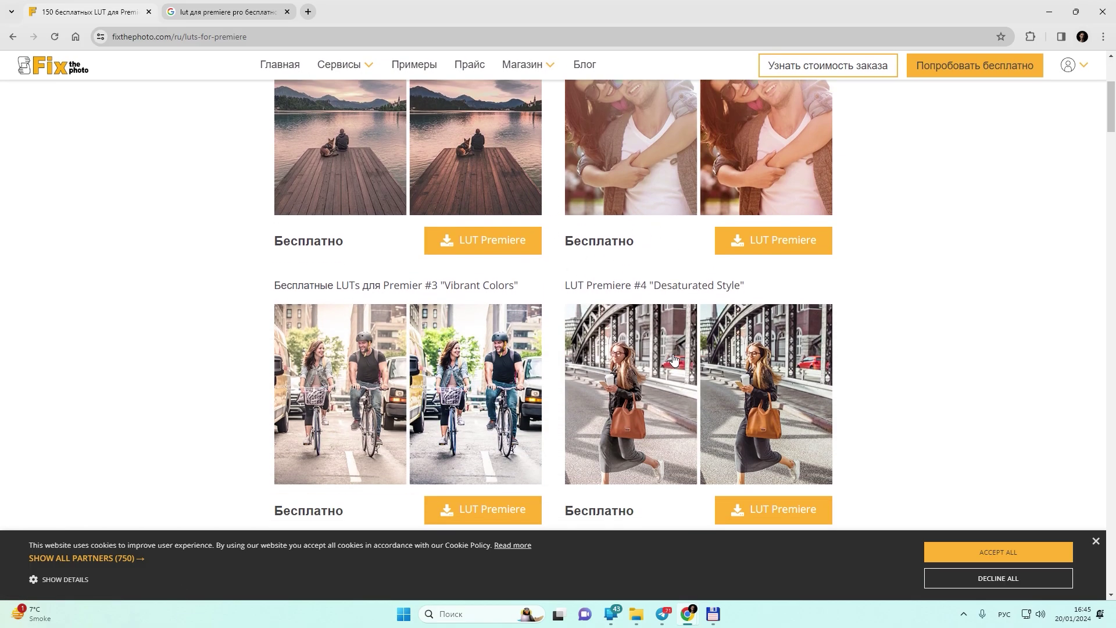
pyautogui.click(484, 249)
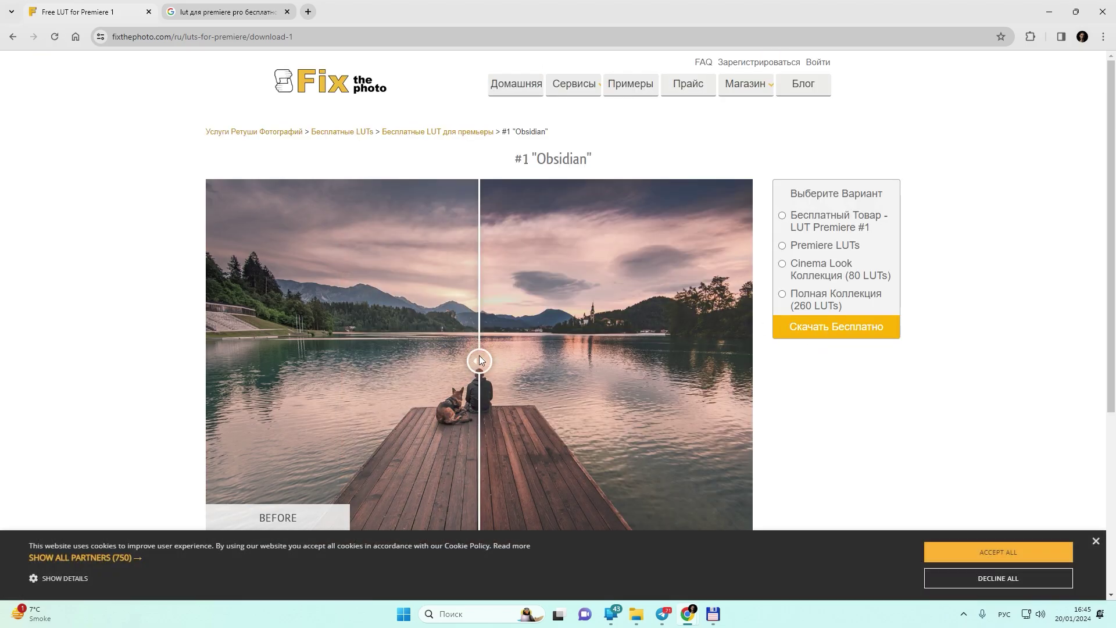
# Compare the before and after sides of the Obsidian preview, and preview the Cinema Look (80 LUTs) and full (260 LUTs) collections
pyautogui.scroll(-2, 456, 353)
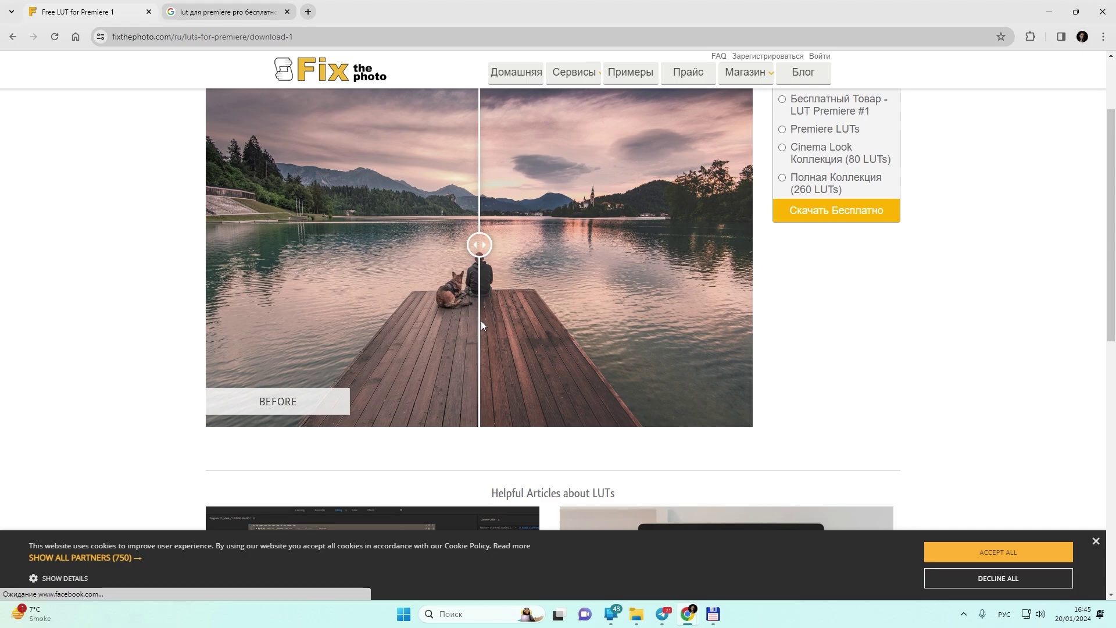
pyautogui.moveTo(480, 329); pyautogui.dragTo(533, 295)
pyautogui.click(795, 215)
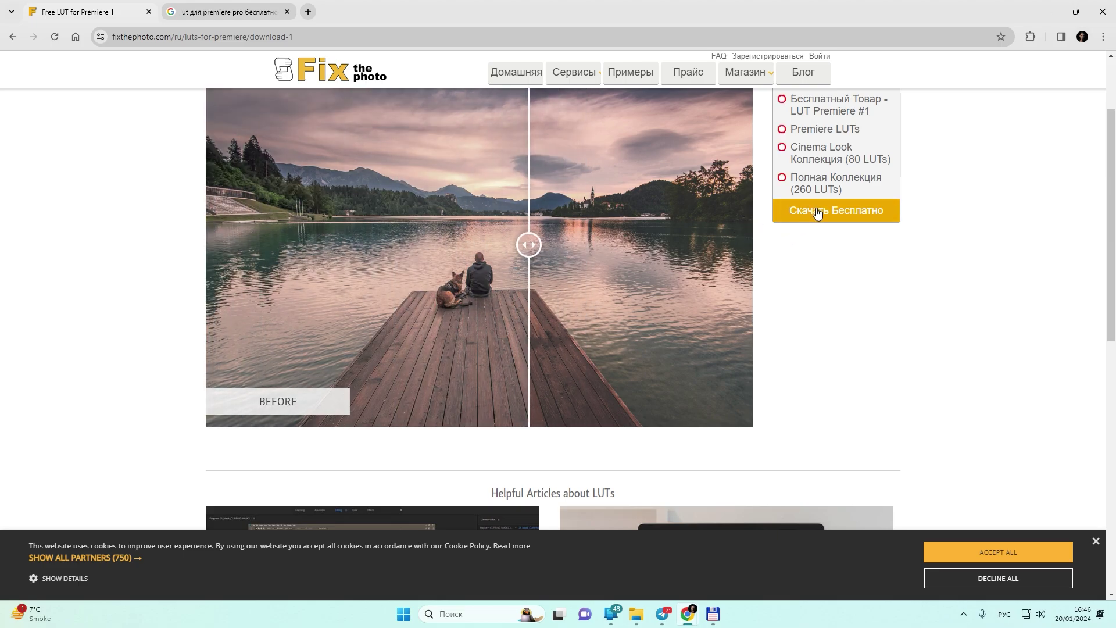
pyautogui.click(782, 178)
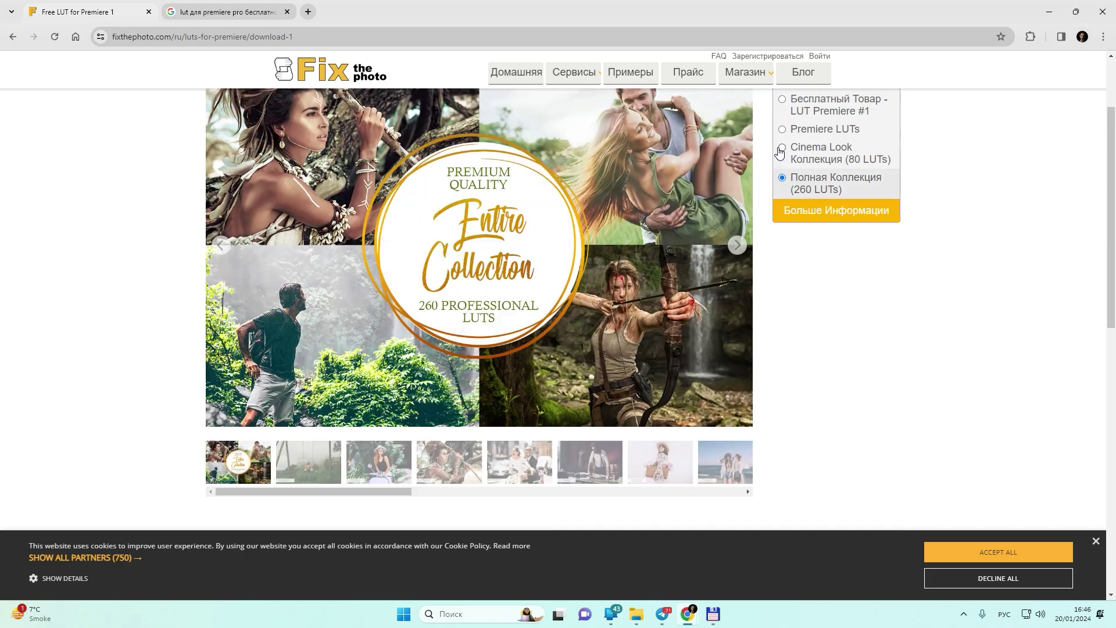
pyautogui.click(781, 149)
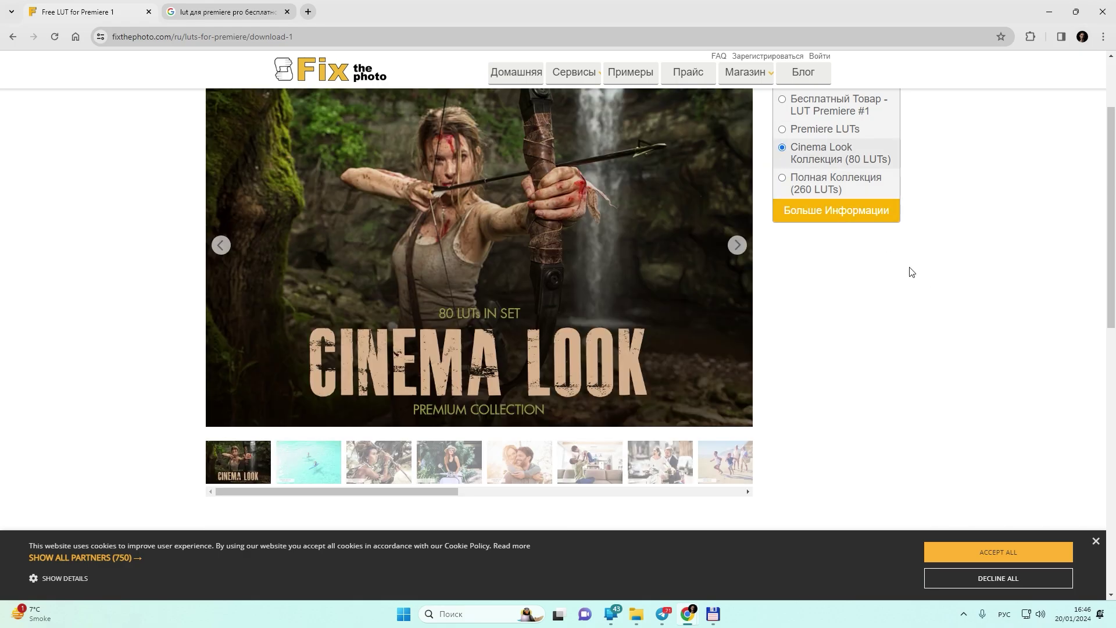
pyautogui.scroll(1, 898, 252)
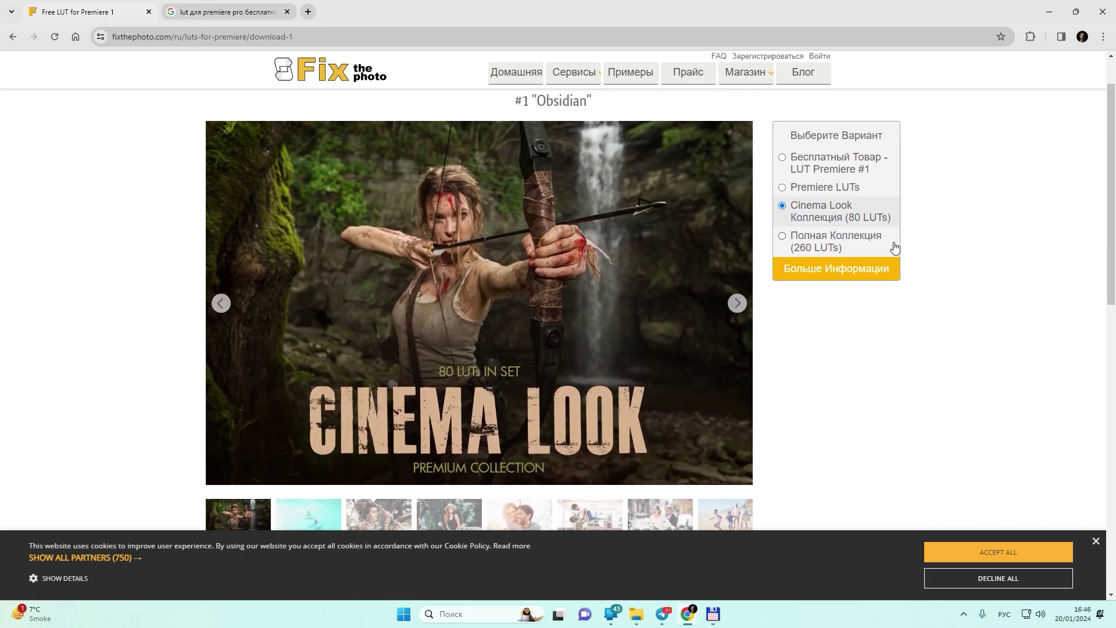
pyautogui.click(783, 237)
# Request the free LUT Premiere #1 with the user's e-mail address, complete the robot check and accept all of the site's cookies
pyautogui.click(782, 156)
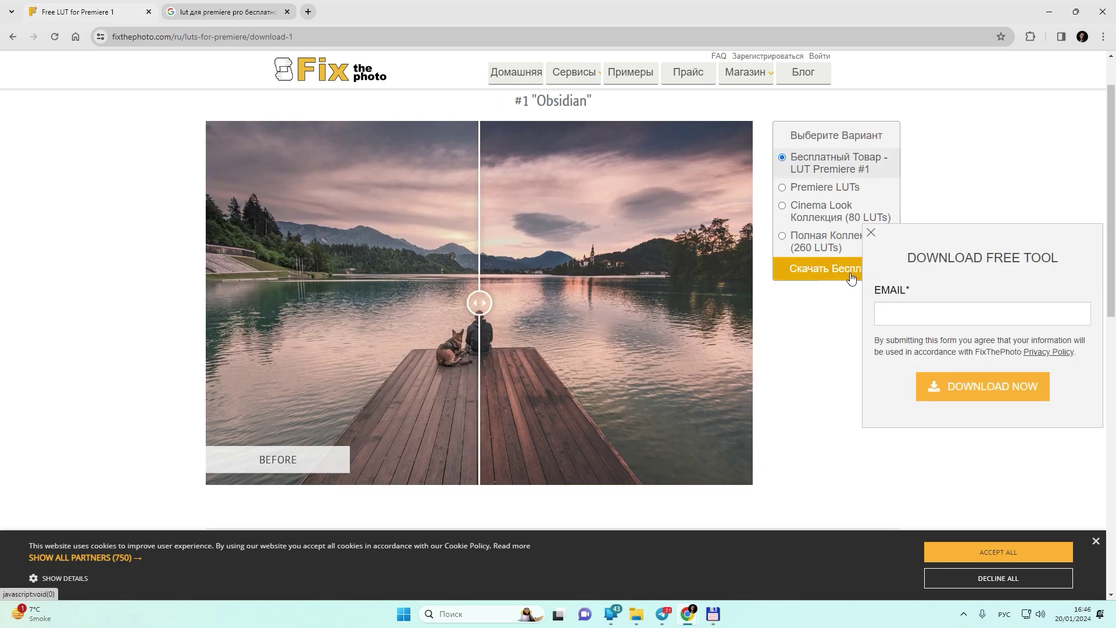
pyautogui.click(919, 324)
pyautogui.click(971, 364)
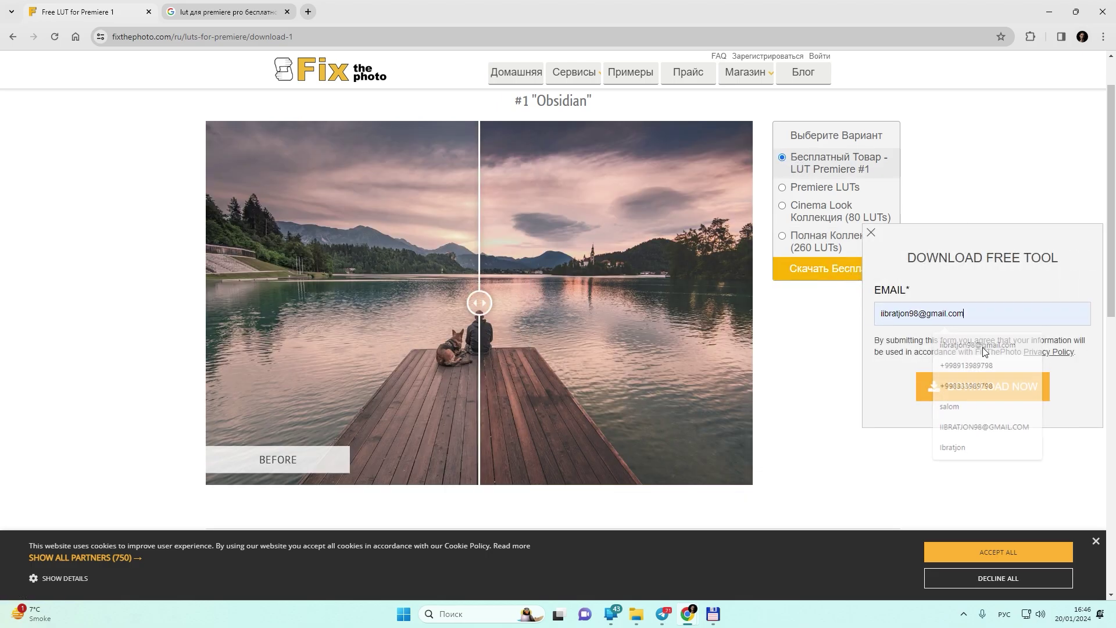
pyautogui.click(954, 385)
pyautogui.click(937, 407)
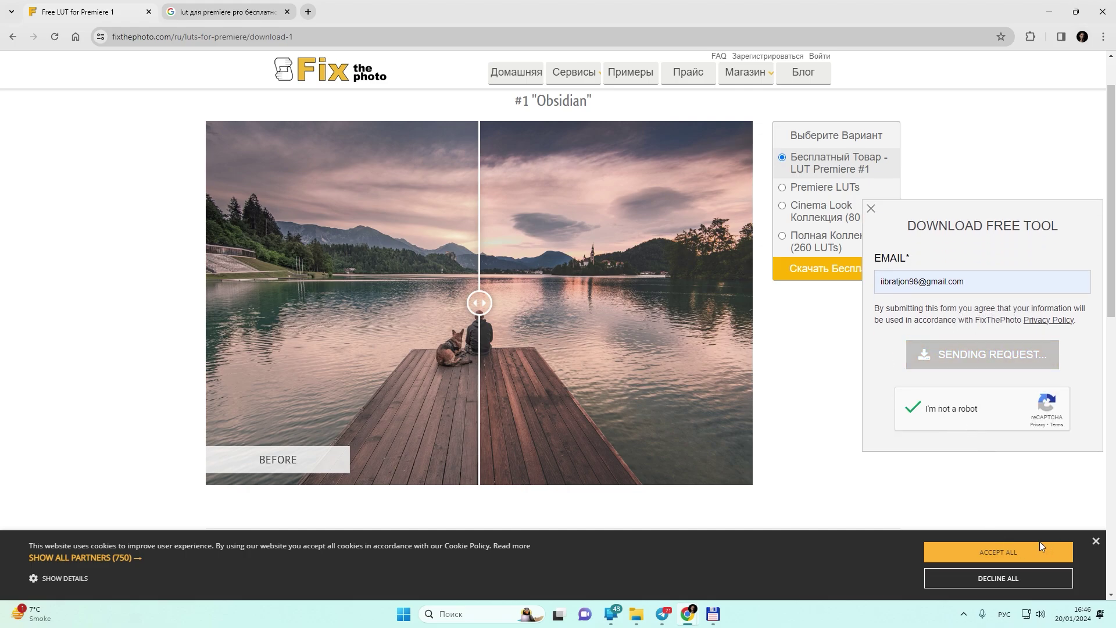
pyautogui.click(1012, 557)
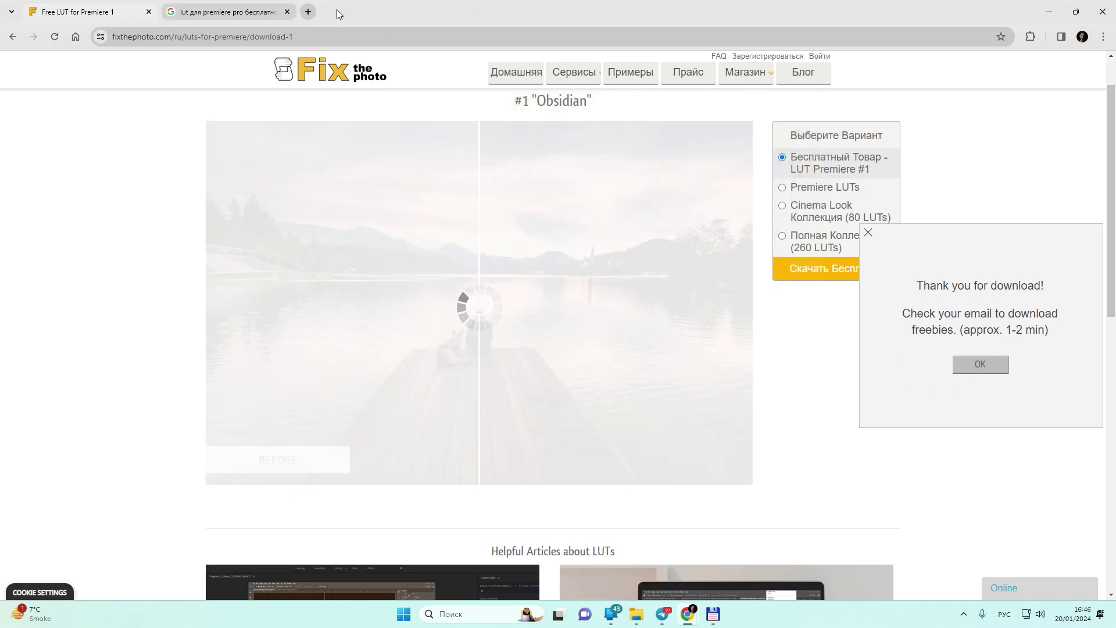
# Switch to Gmail in a new browser tab and open the Fixthephoto message "Your Products from Fixthephoto are Right Here"
pyautogui.click(309, 11)
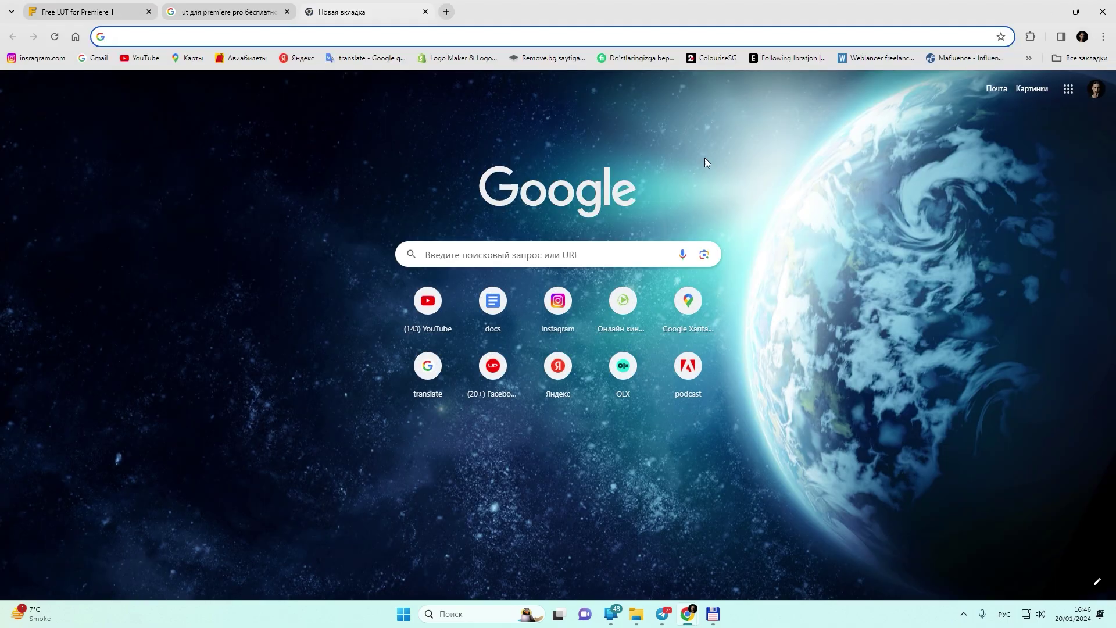
pyautogui.click(1068, 92)
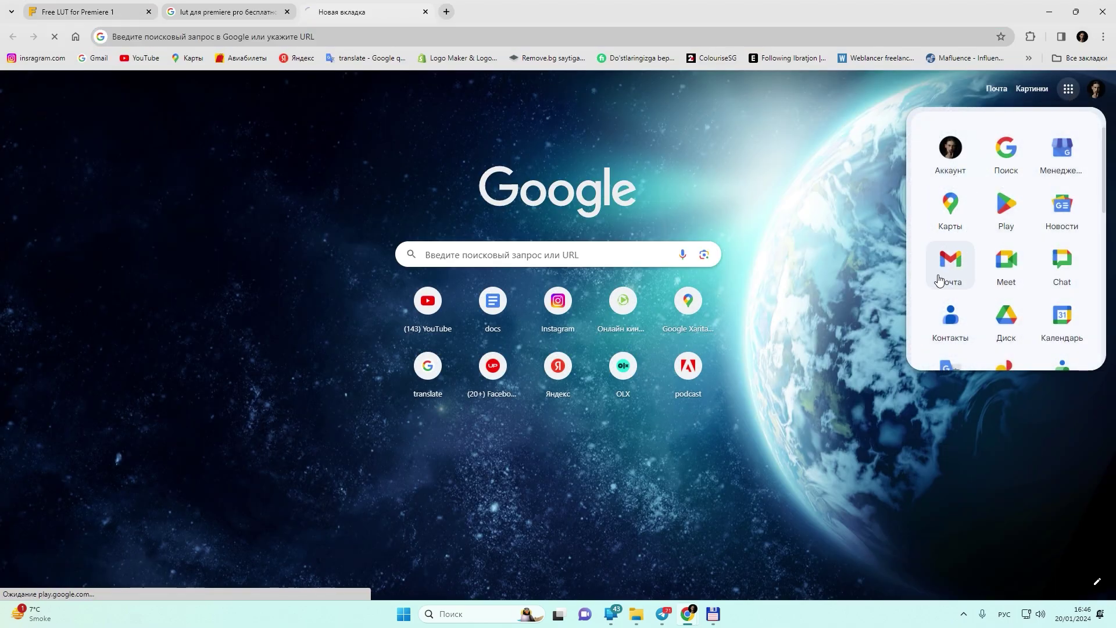
pyautogui.click(951, 261)
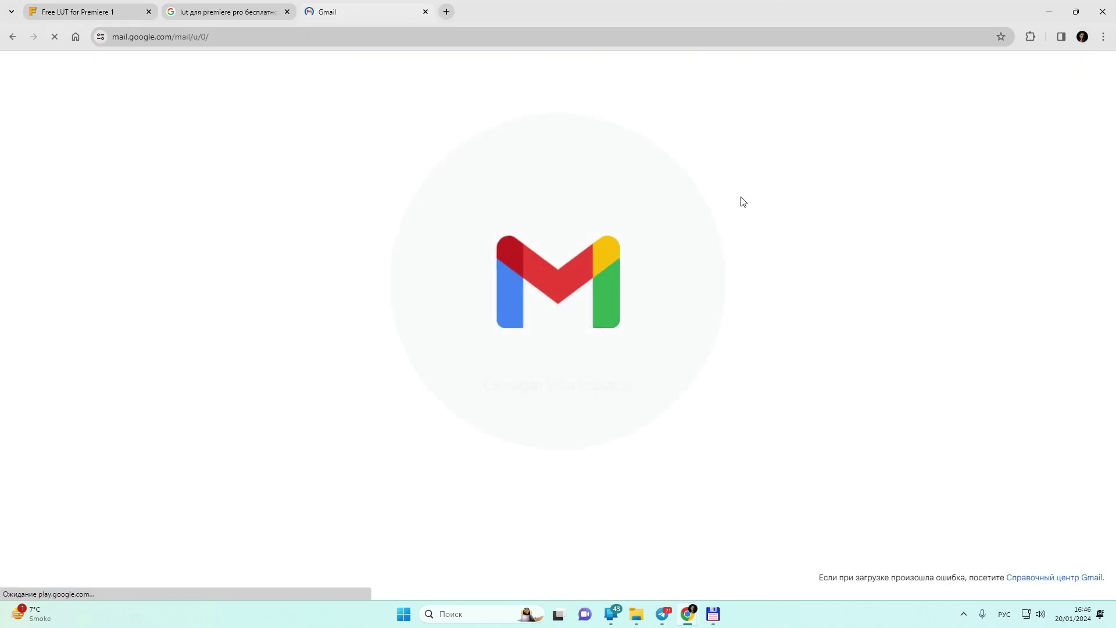
pyautogui.click(360, 160)
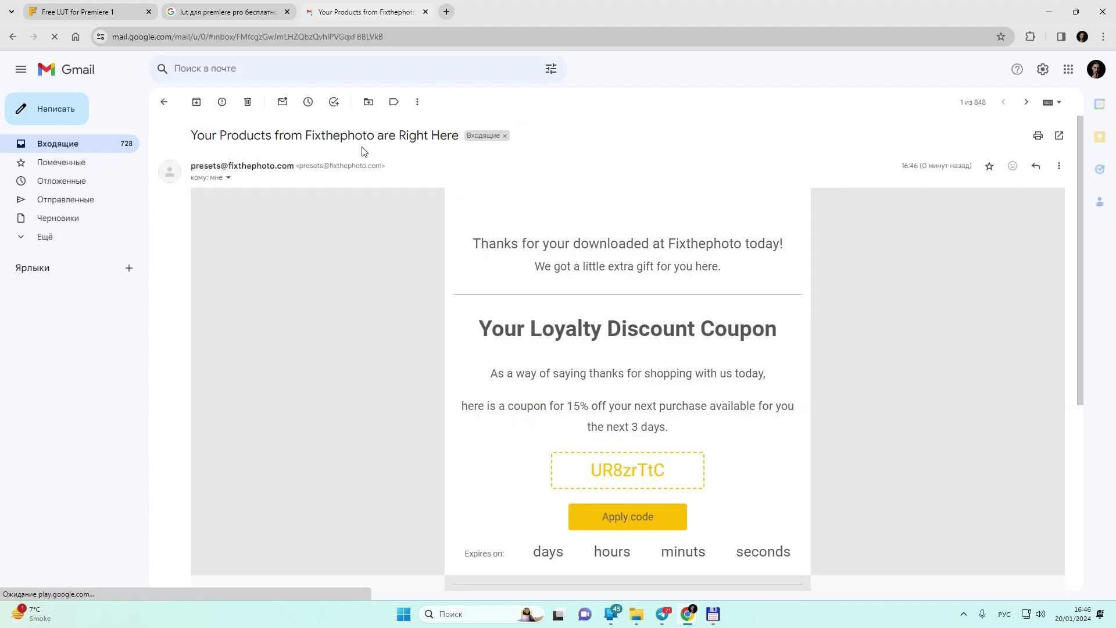
# Apply the loyalty discount coupon from the Fixthephoto e-mail to the site's Professional Collections
pyautogui.scroll(-1, 672, 476)
pyautogui.click(629, 495)
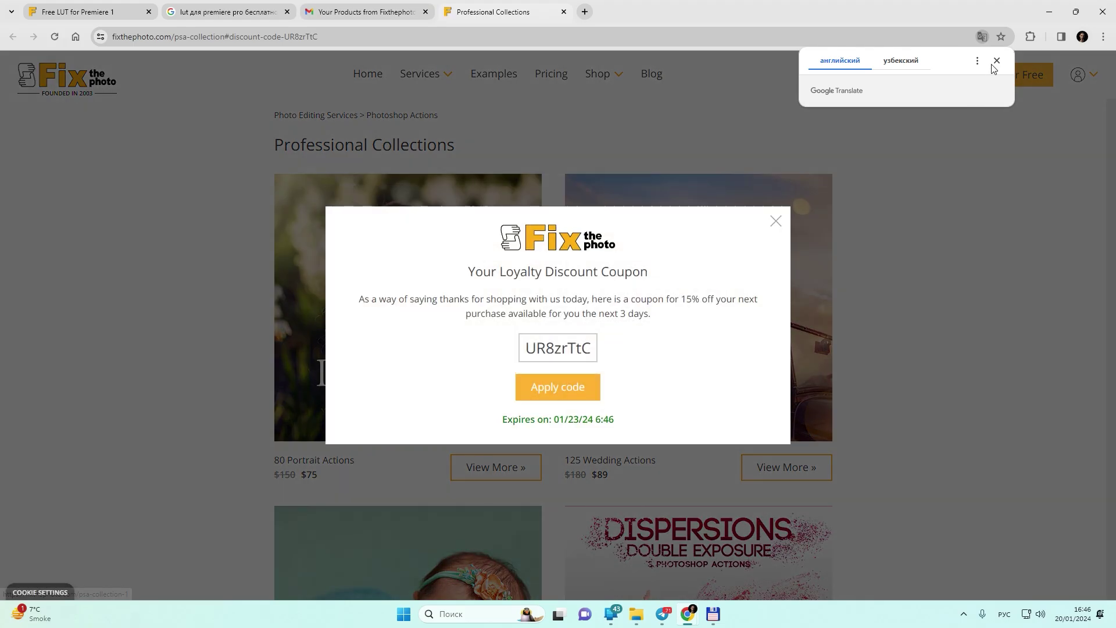
pyautogui.click(562, 391)
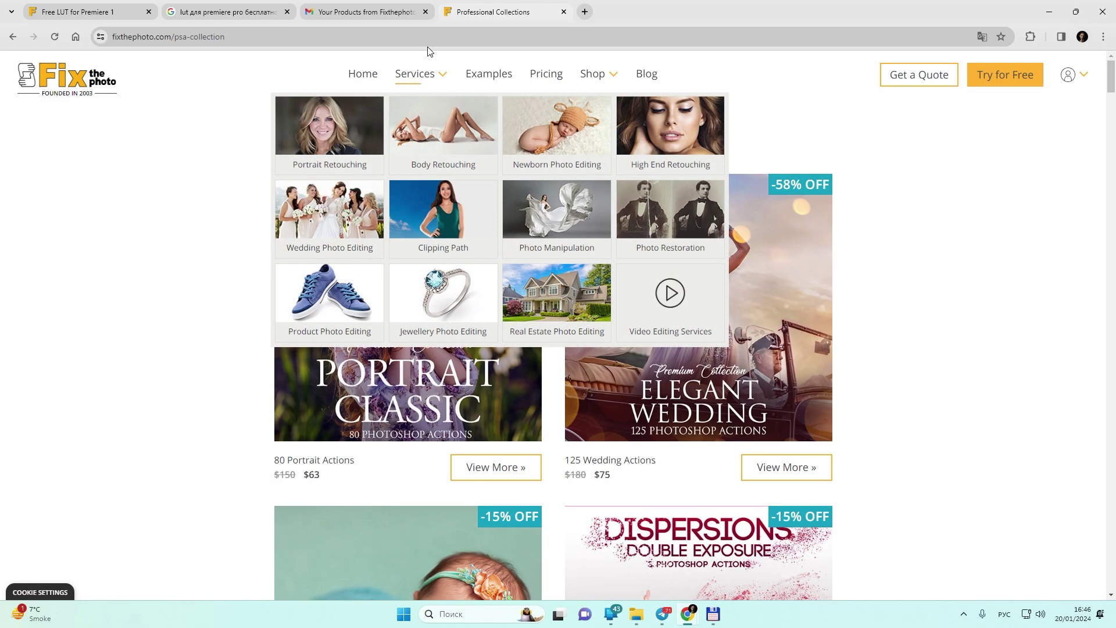
# Return to the Obsidian LUT page, request the free download again with the same e-mail address, and dismiss the confirmation
pyautogui.click(82, 4)
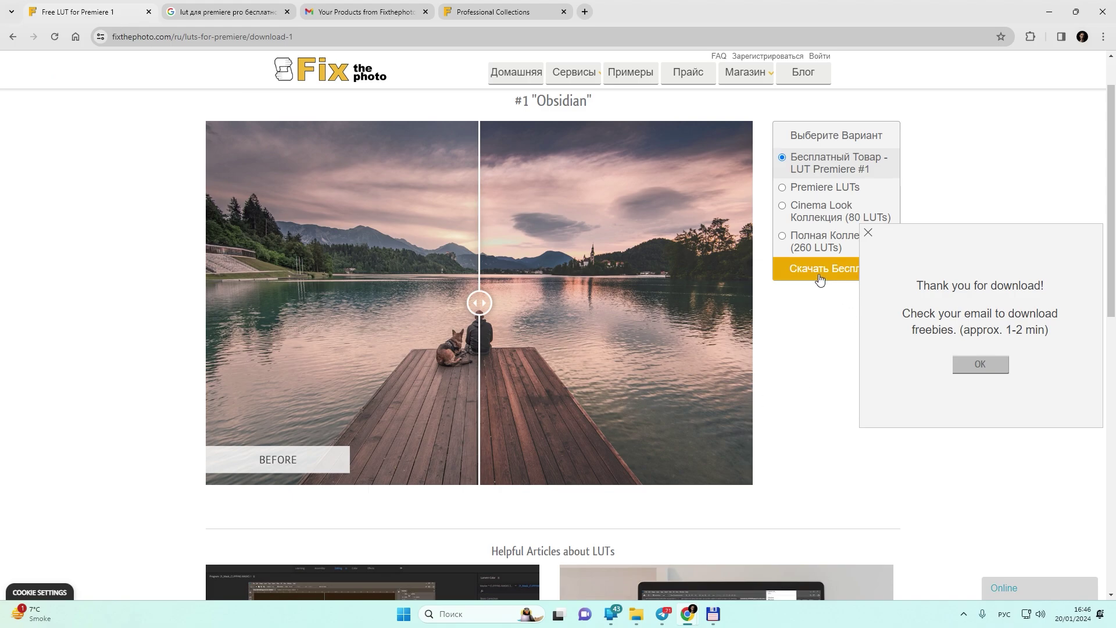
pyautogui.click(982, 364)
pyautogui.click(824, 280)
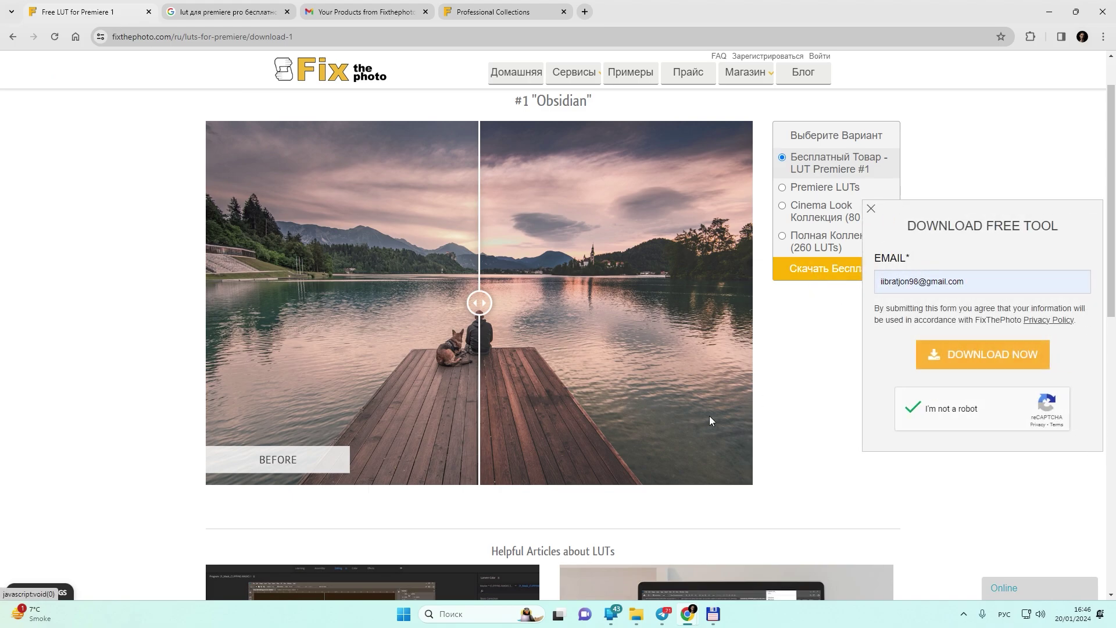
pyautogui.click(929, 408)
pyautogui.scroll(-10, 835, 382)
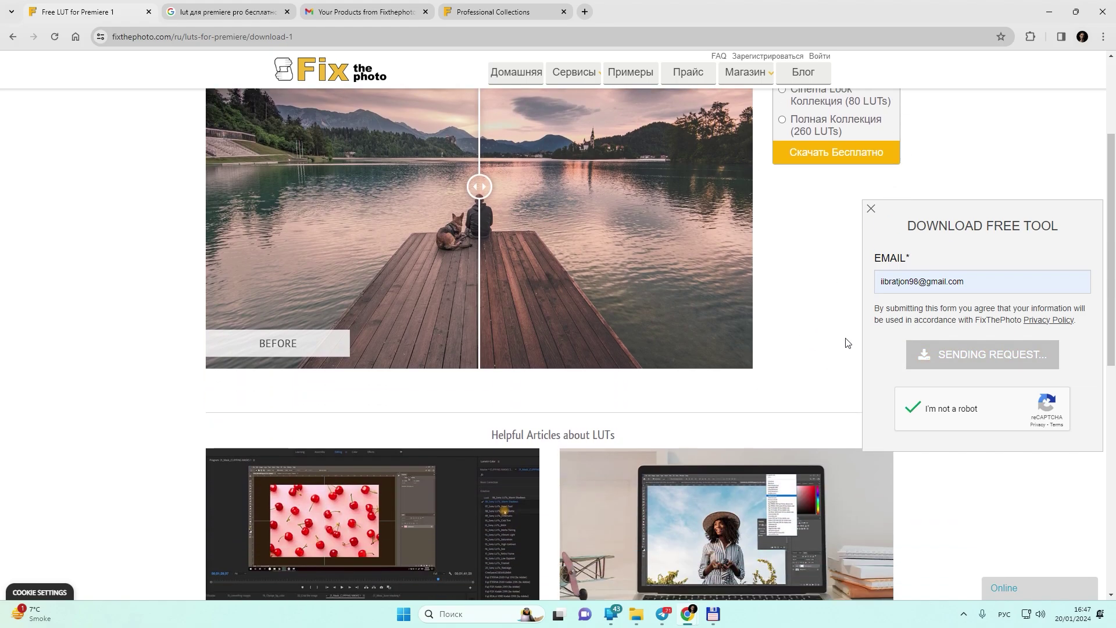
pyautogui.scroll(10, 778, 344)
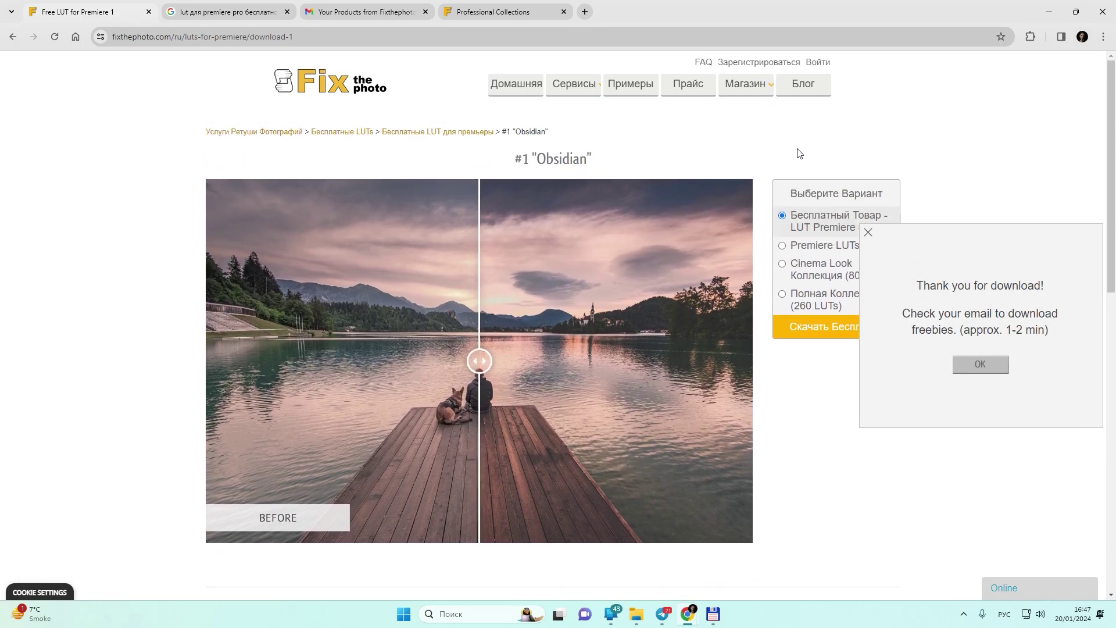
pyautogui.click(868, 232)
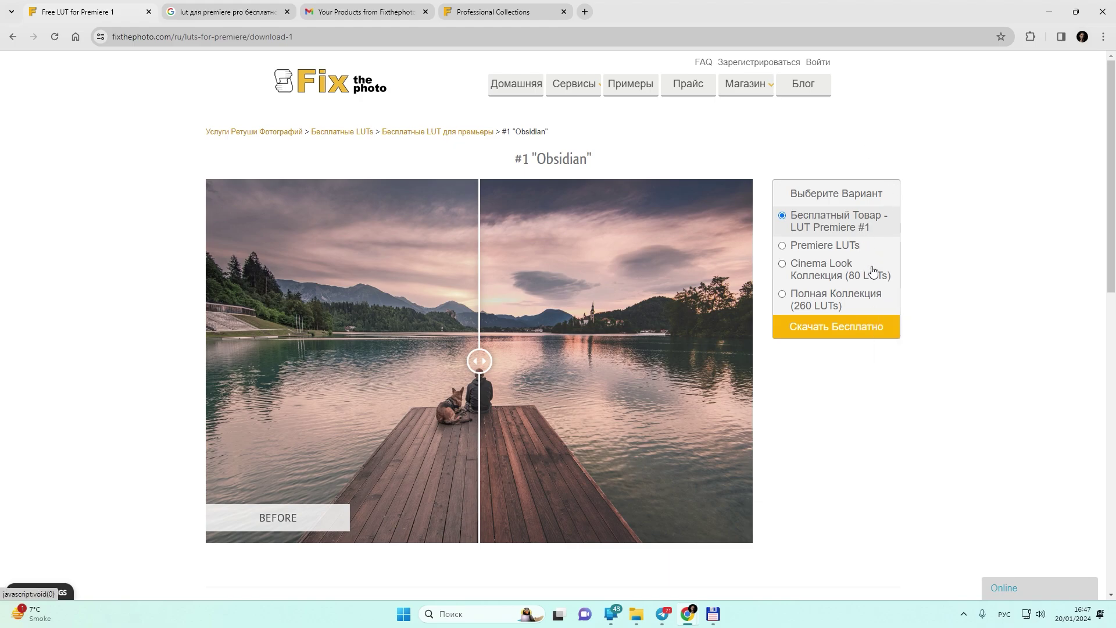
# Go back to the search results and open wondershare.com.ru's "Бесплатные кинематографические луты для Premiere Pro" page
pyautogui.click(12, 37)
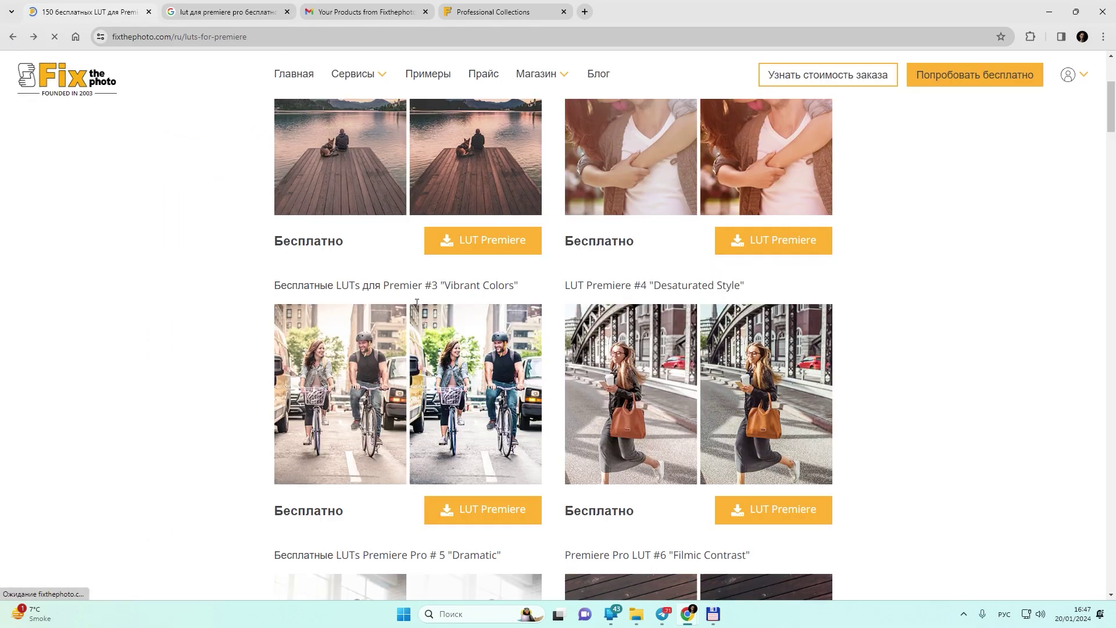
pyautogui.click(13, 37)
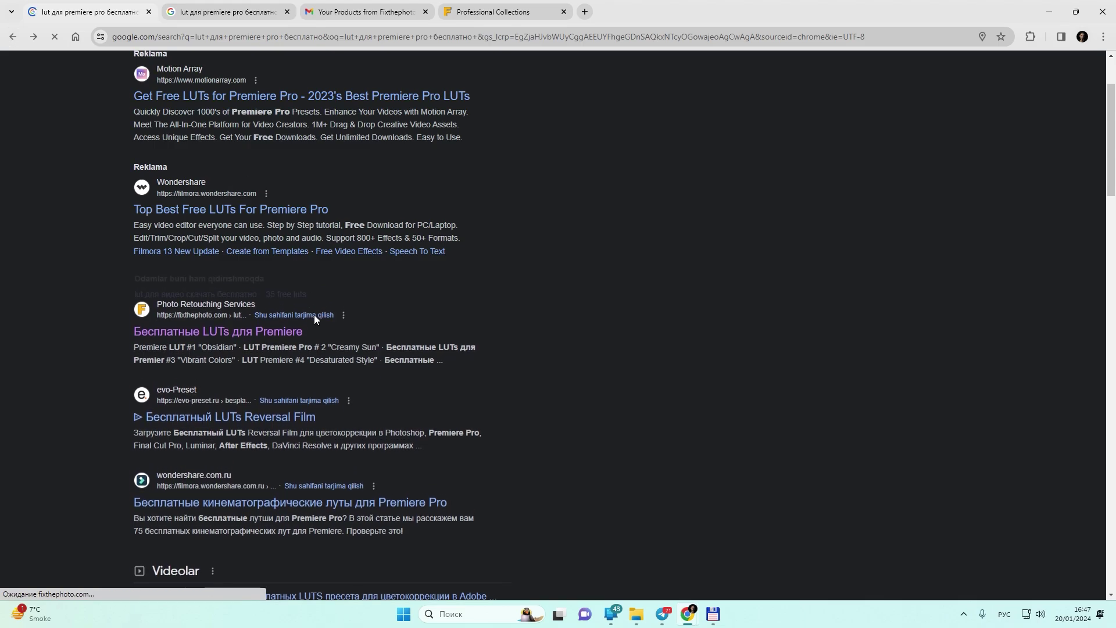
pyautogui.scroll(-2, 270, 471)
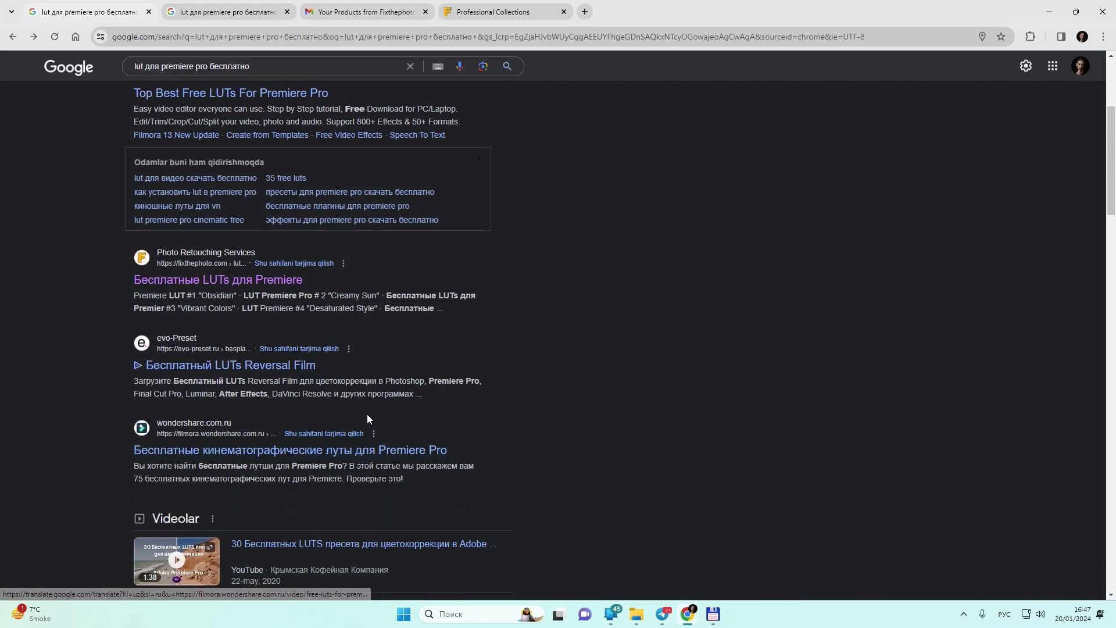
pyautogui.click(341, 456)
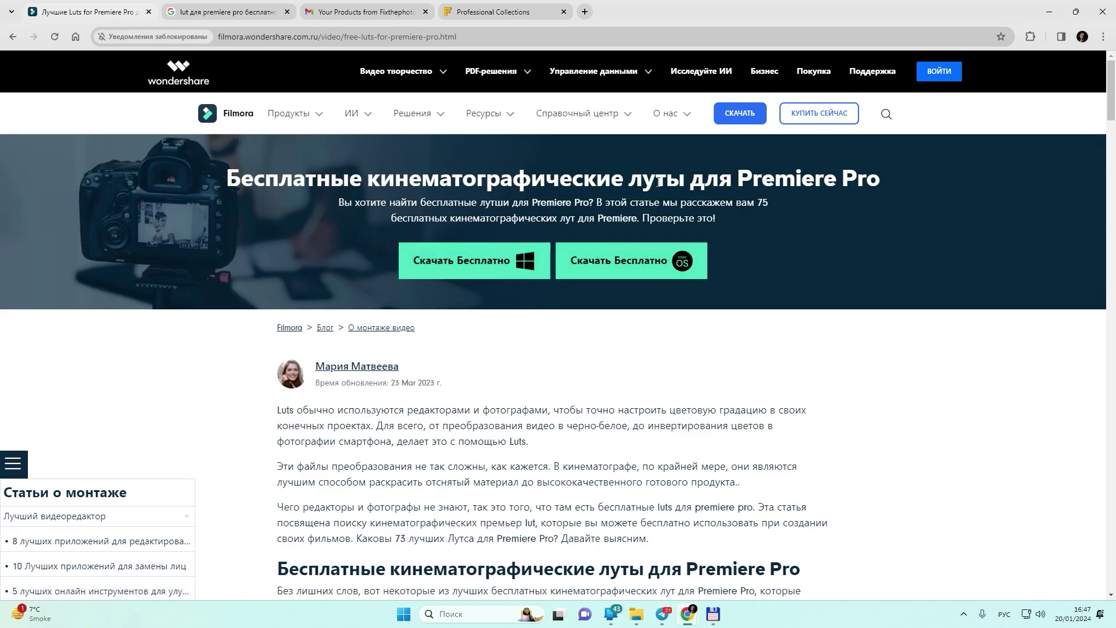
# Download the free Windows installer video-editor_setup_full1735.exe from the Filmora LUTs page
pyautogui.click(448, 272)
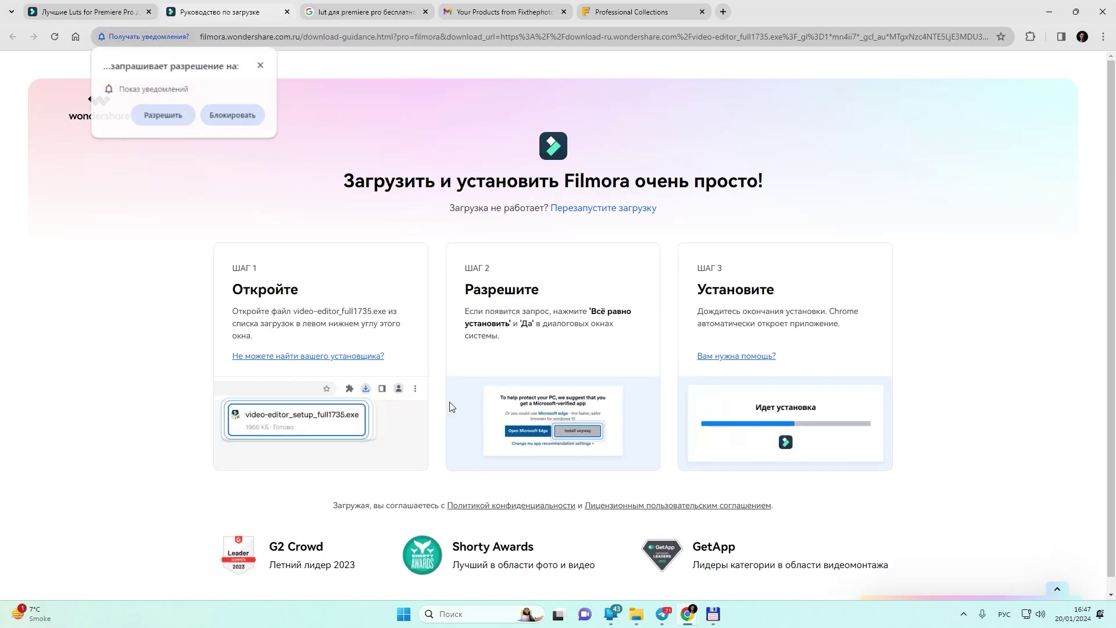
pyautogui.click(552, 355)
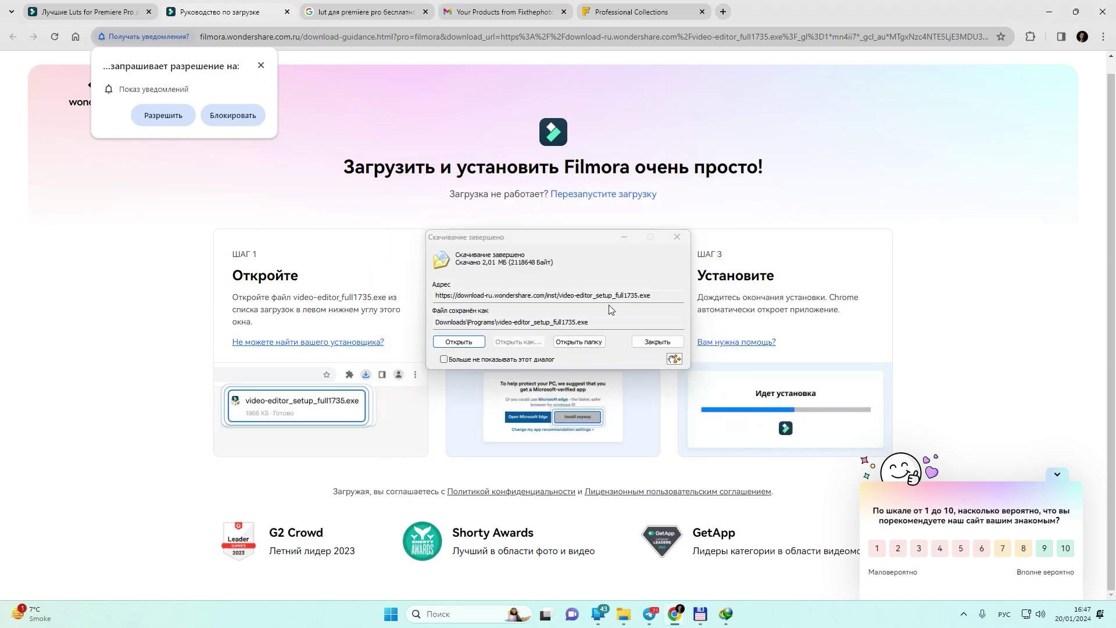
# Open the completed download's folder, launch video-editor_setup_full1735.exe, and minimize the folder window
pyautogui.click(578, 342)
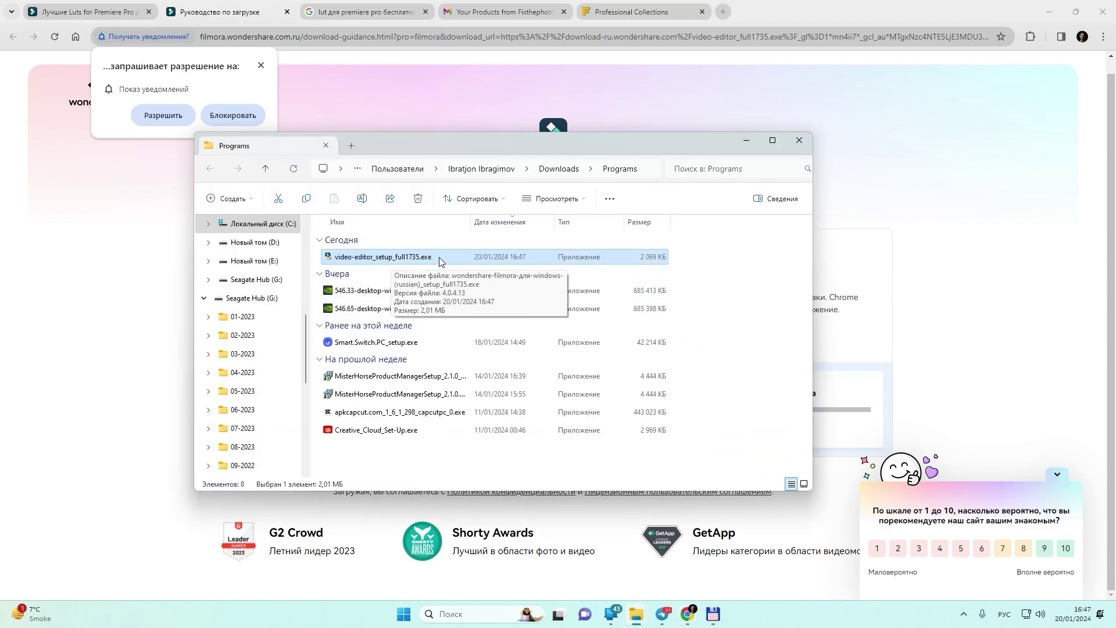
pyautogui.doubleClick(455, 256)
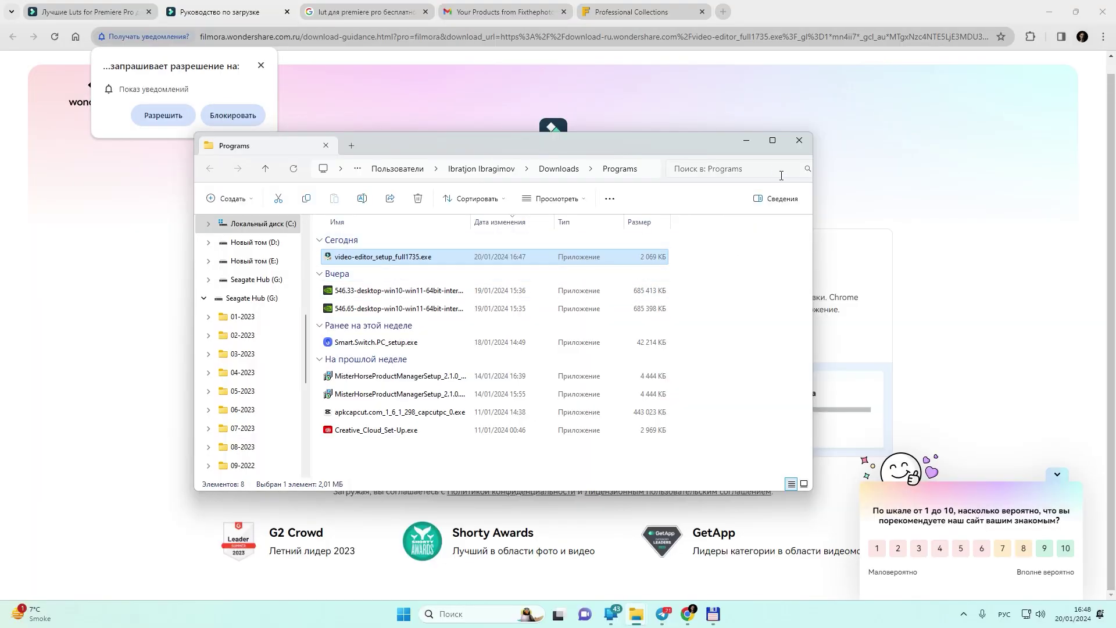
pyautogui.click(749, 145)
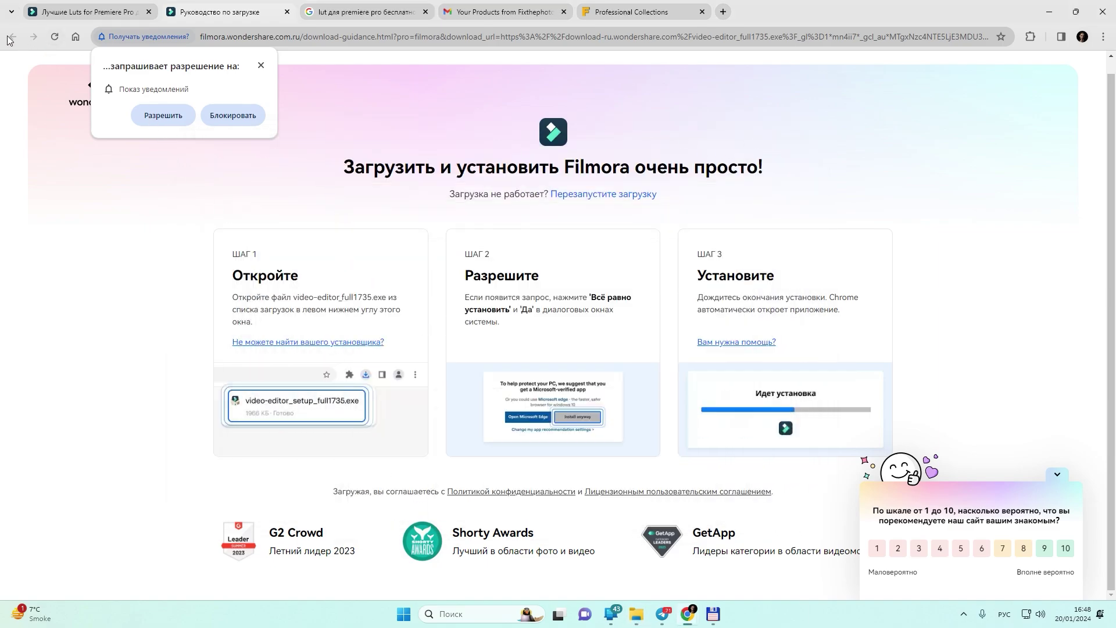
# Close the Filmora download guide, Wondershare article and Fixthephoto collections pages, and return to the Google results for free Premiere Pro LUTs
pyautogui.click(286, 12)
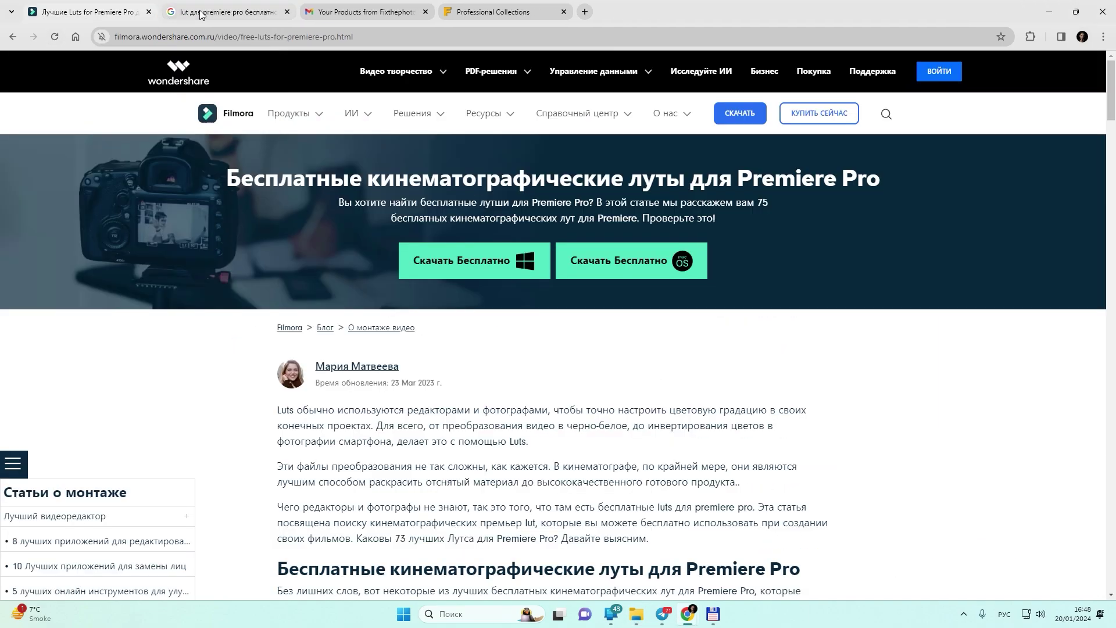
pyautogui.click(149, 13)
pyautogui.click(356, 12)
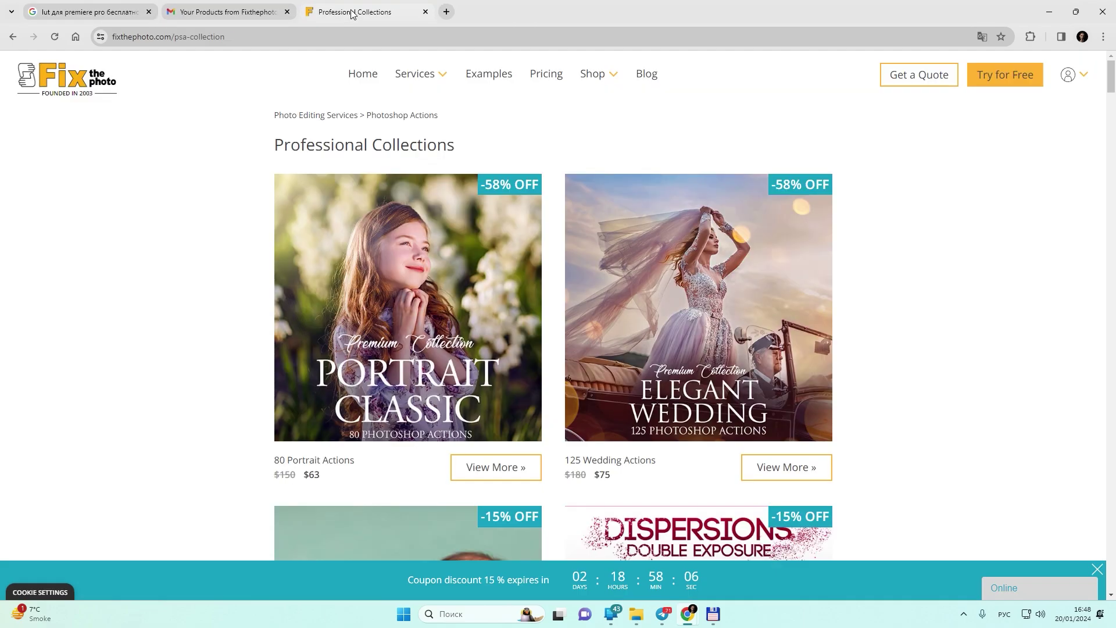
pyautogui.click(426, 11)
pyautogui.click(145, 8)
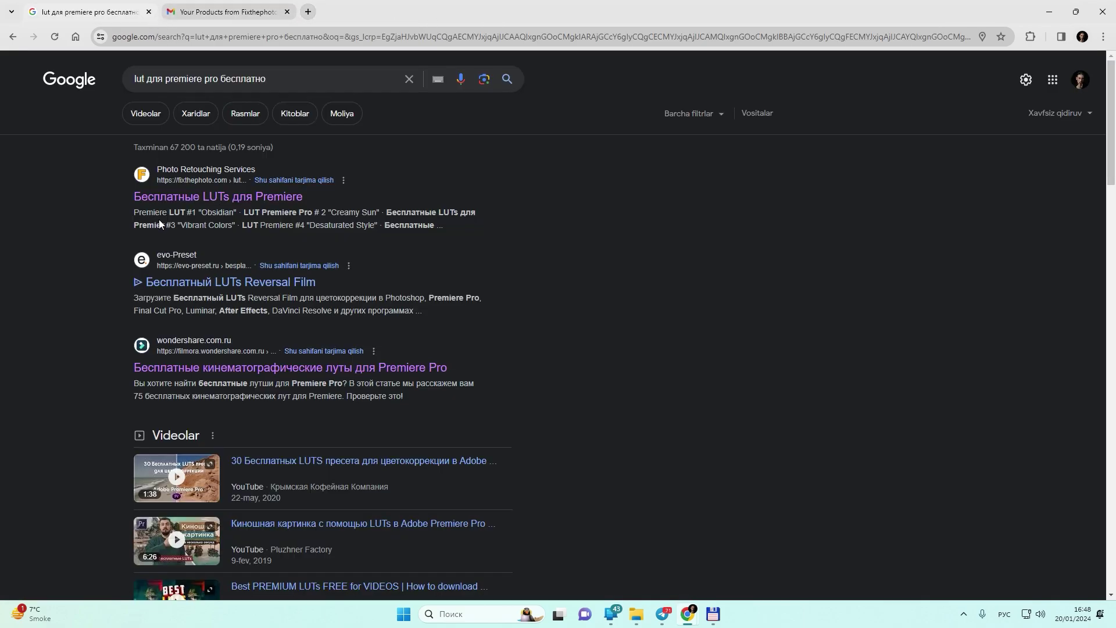
pyautogui.scroll(-6, 229, 411)
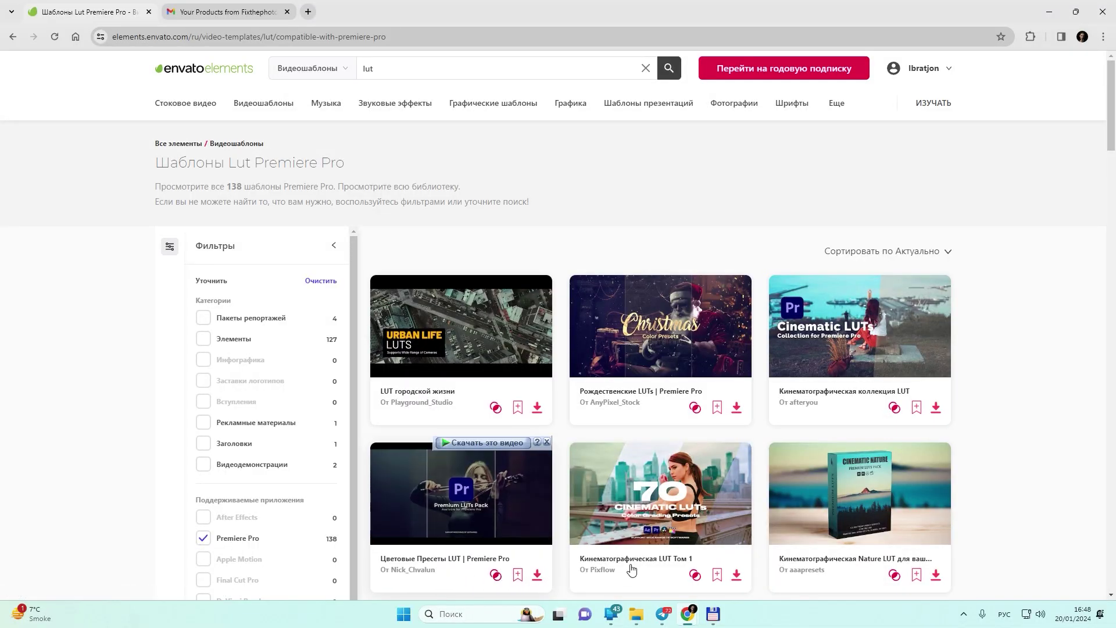
# Download "Кинематографическая коллекция LUT" by afteryou from Envato Elements without a licence and minimize its progress window
pyautogui.scroll(-1, 843, 407)
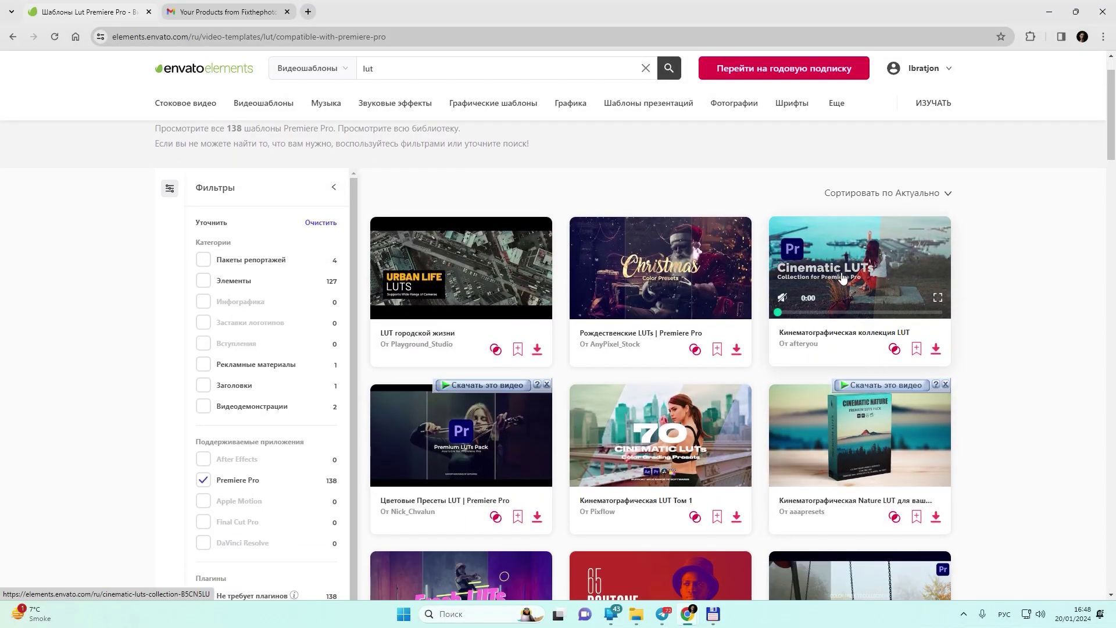
pyautogui.click(935, 349)
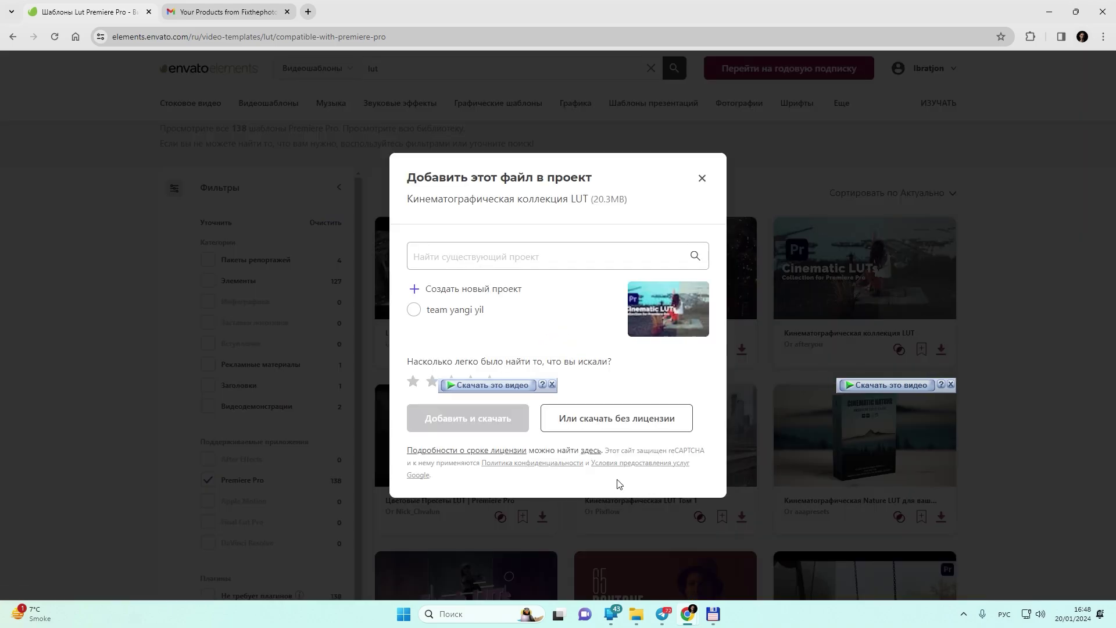
pyautogui.click(618, 419)
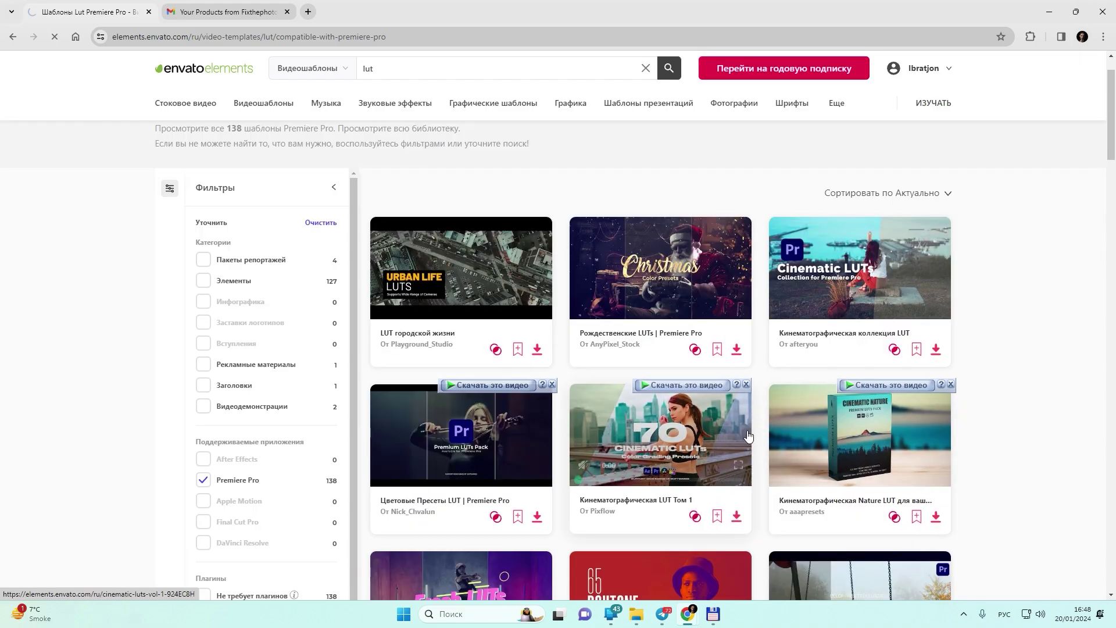
pyautogui.click(553, 354)
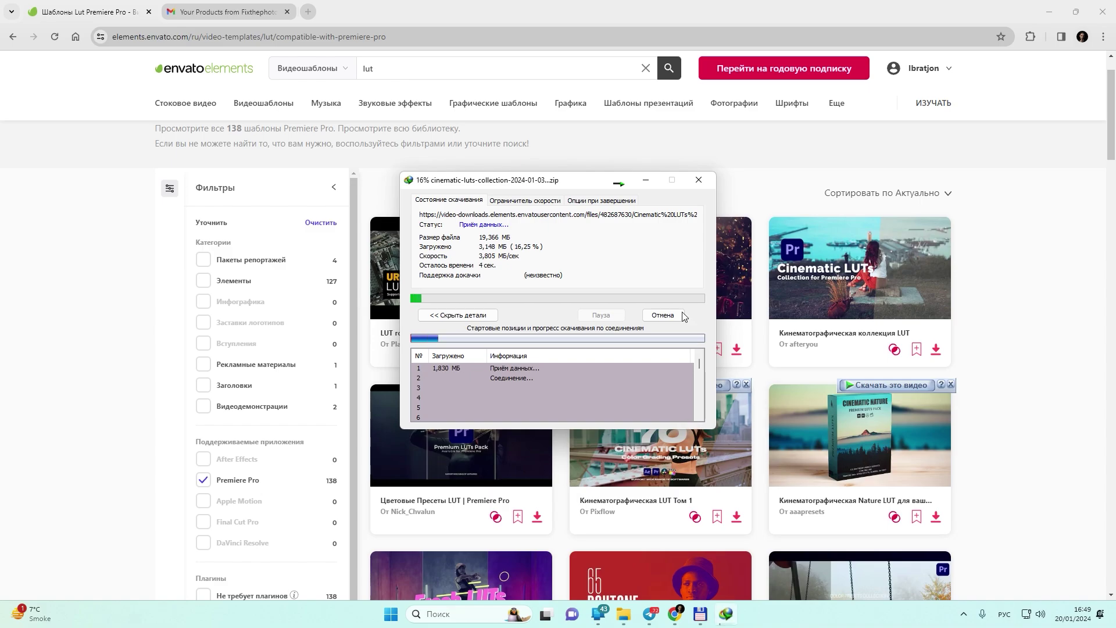
pyautogui.click(646, 180)
# Download "LUT городской жизни" by Playground_Studio without a licence and minimize its progress window
pyautogui.click(542, 359)
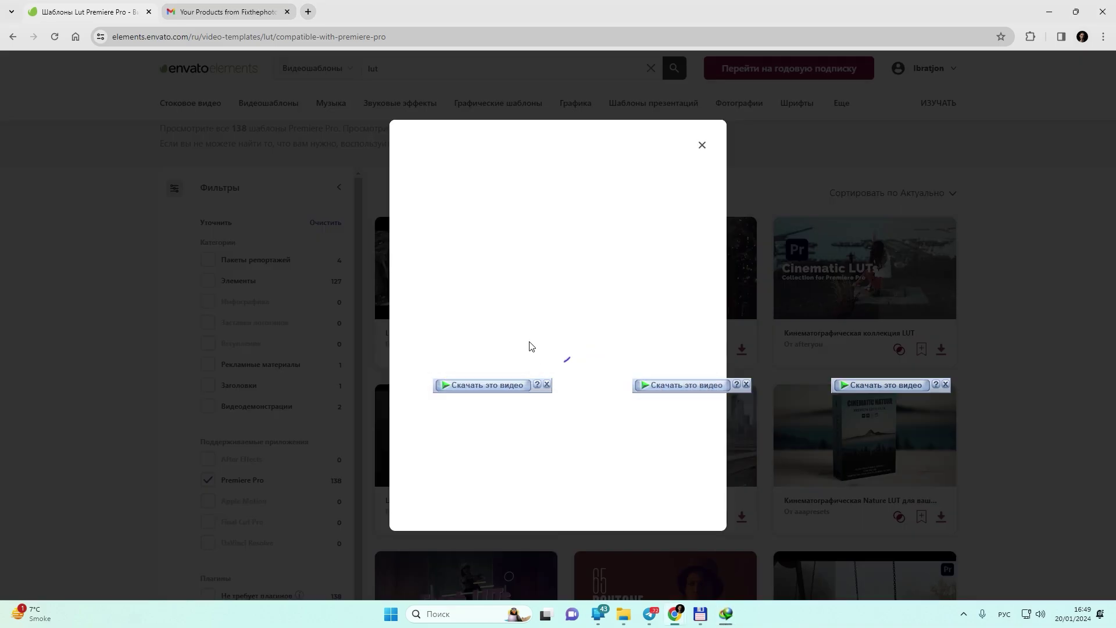
pyautogui.click(657, 341)
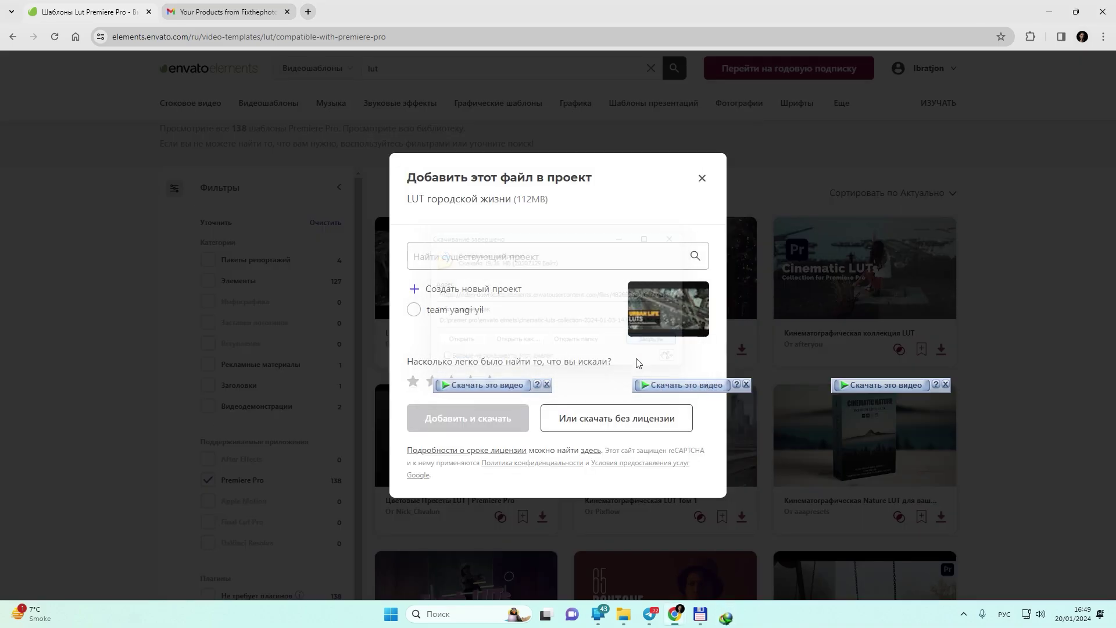
pyautogui.click(606, 417)
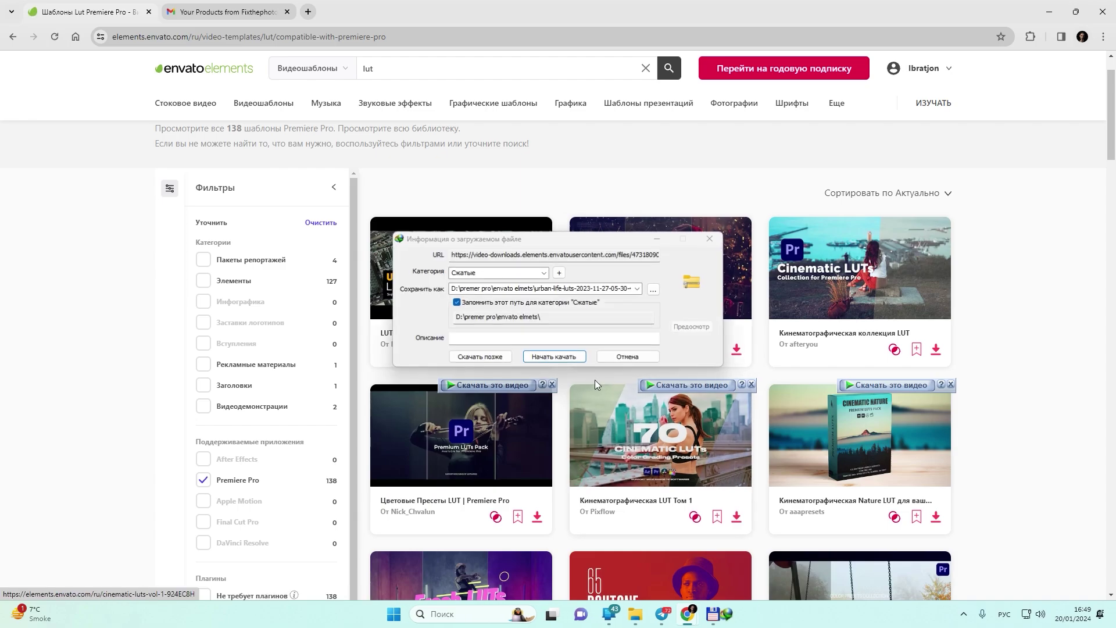
pyautogui.click(572, 357)
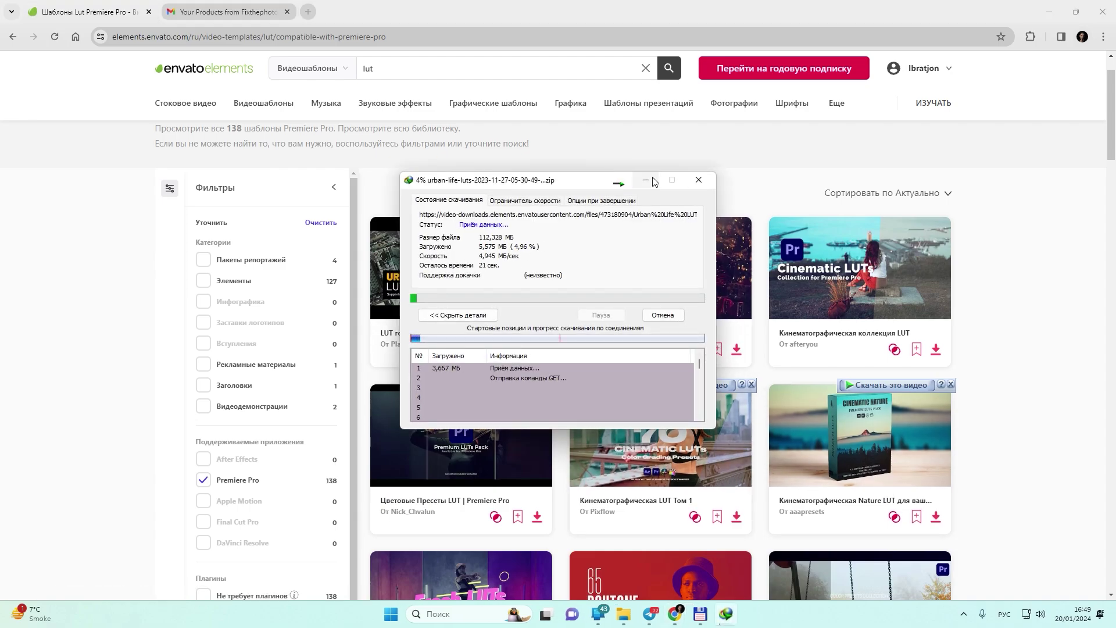
pyautogui.click(653, 181)
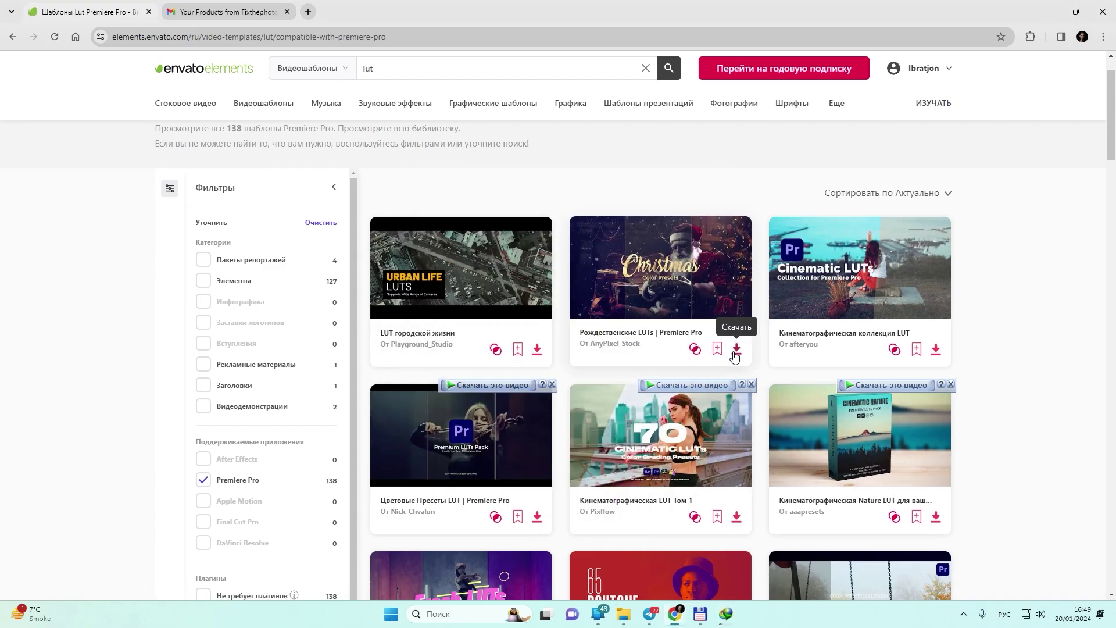
# Download "Кинематографическая Nature LUT для вашего следующего фильма" without a licence and dismiss the download windows
pyautogui.click(935, 516)
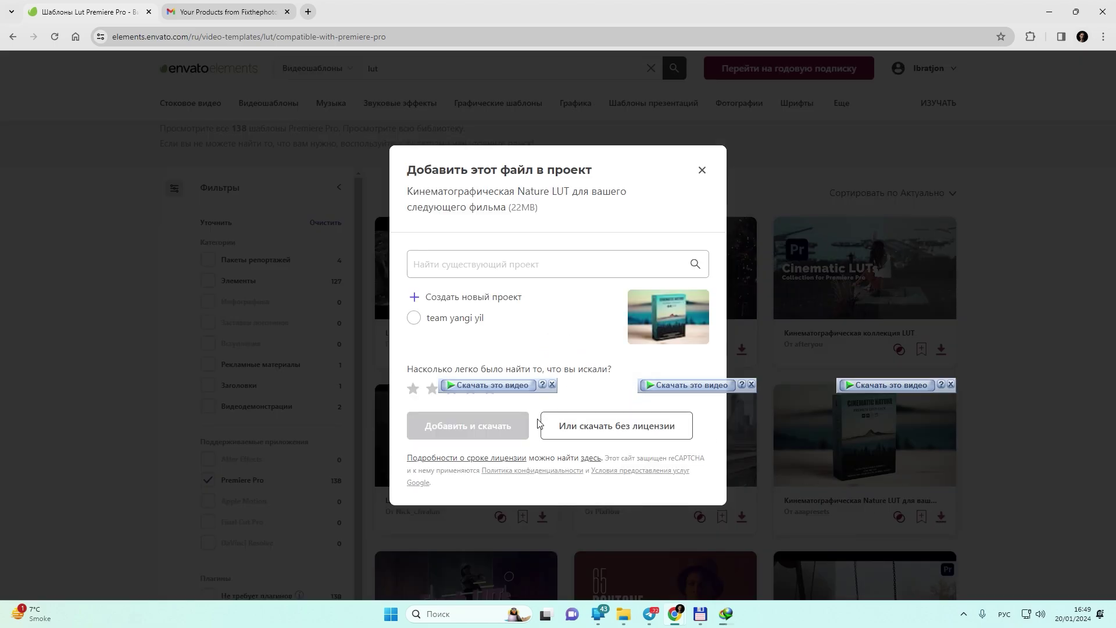
pyautogui.click(573, 427)
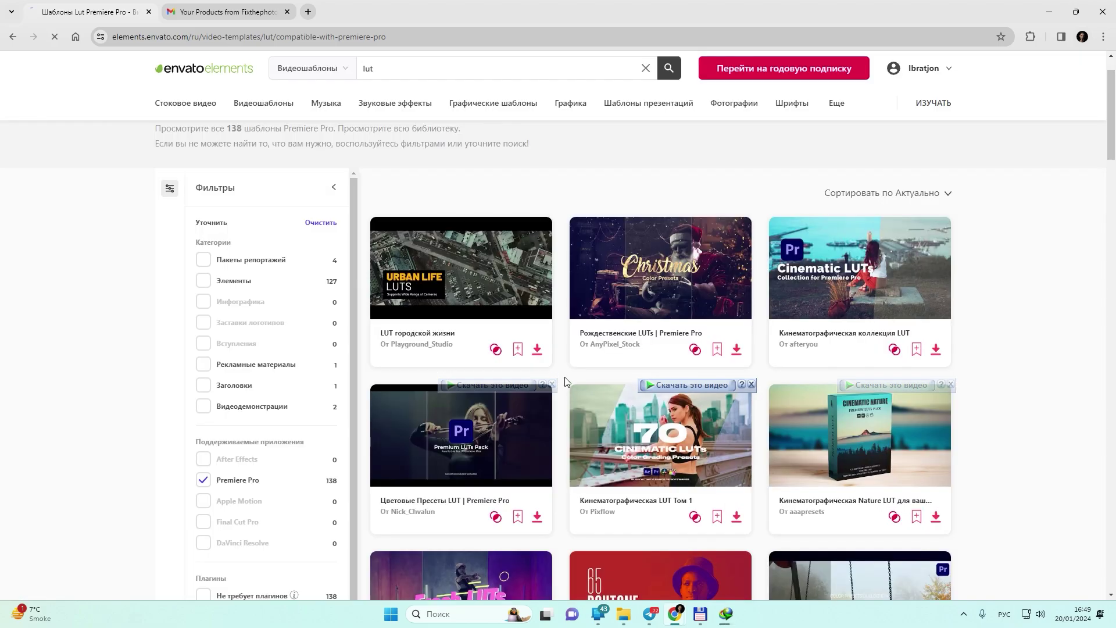
pyautogui.click(554, 357)
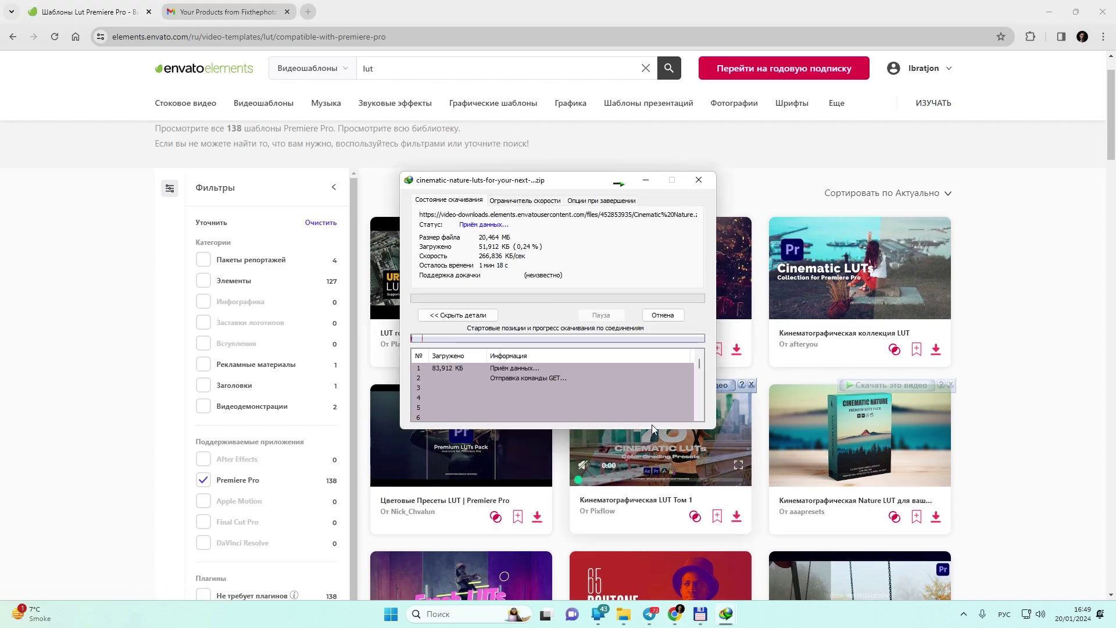
pyautogui.click(647, 184)
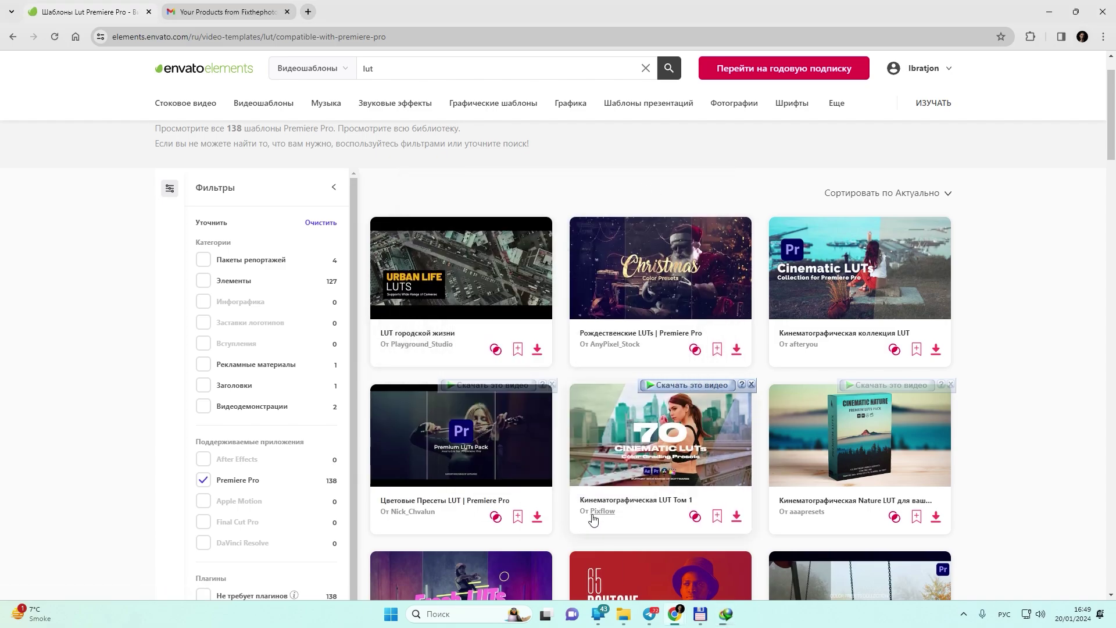
pyautogui.scroll(-4, 581, 506)
pyautogui.click(657, 344)
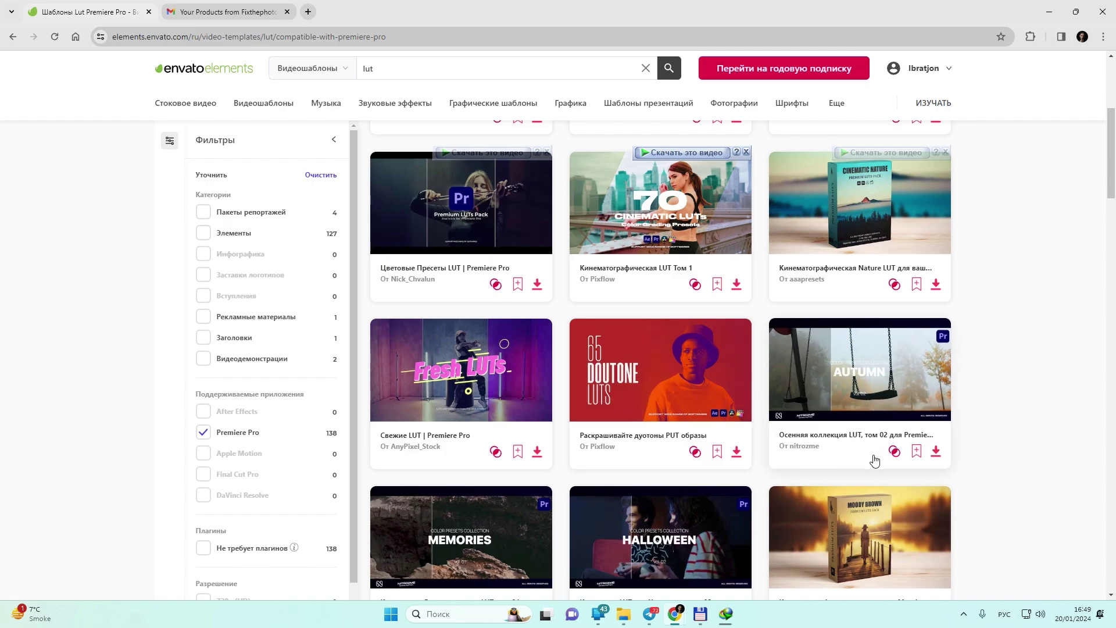
# Download aaapresets' Moody Brown cinematic wedding video LUTs without a licence and close the download completion windows
pyautogui.scroll(-2, 952, 467)
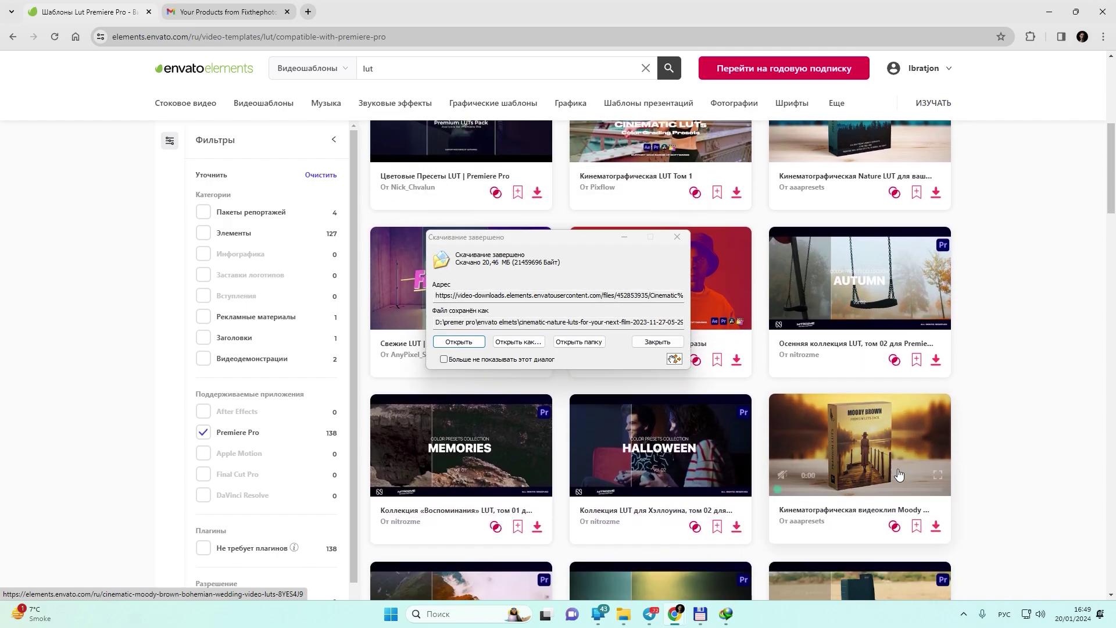
pyautogui.click(940, 507)
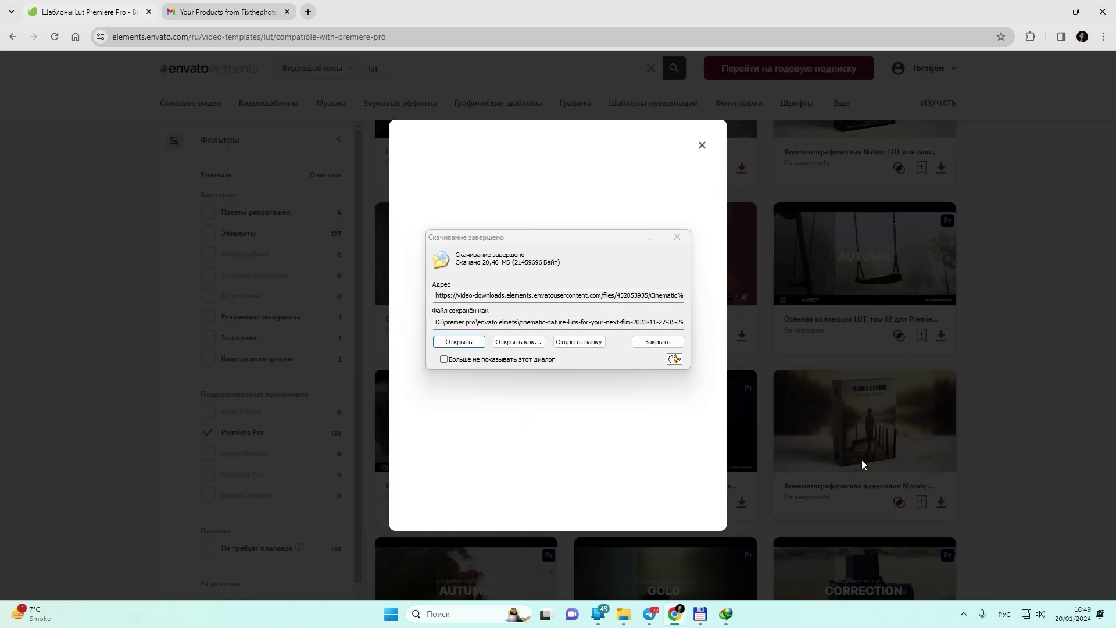
pyautogui.click(657, 341)
pyautogui.click(558, 429)
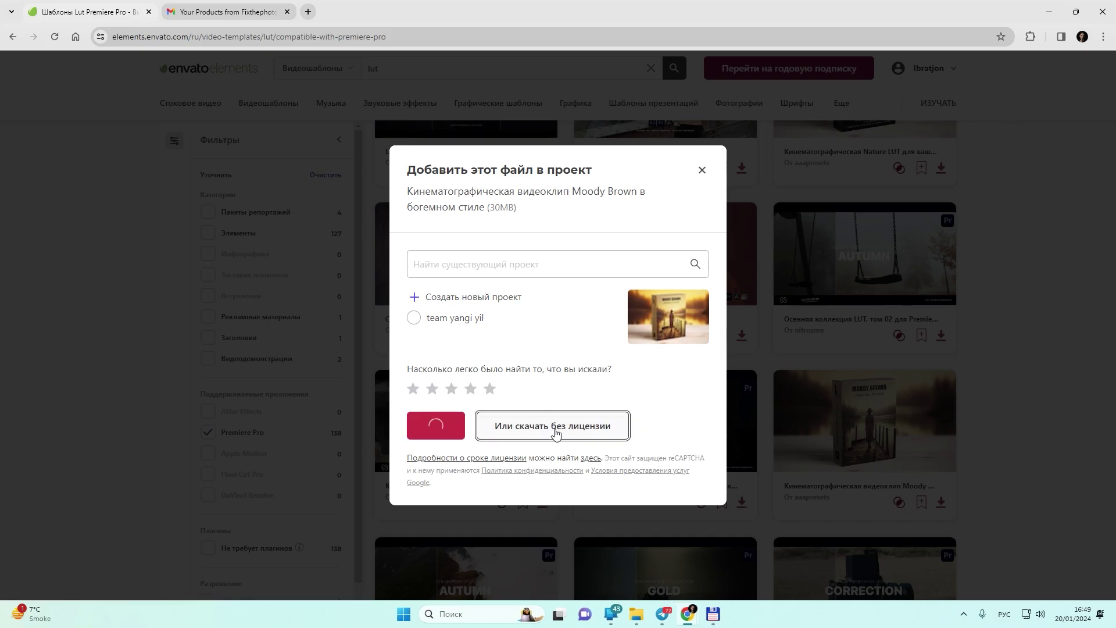
pyautogui.click(554, 357)
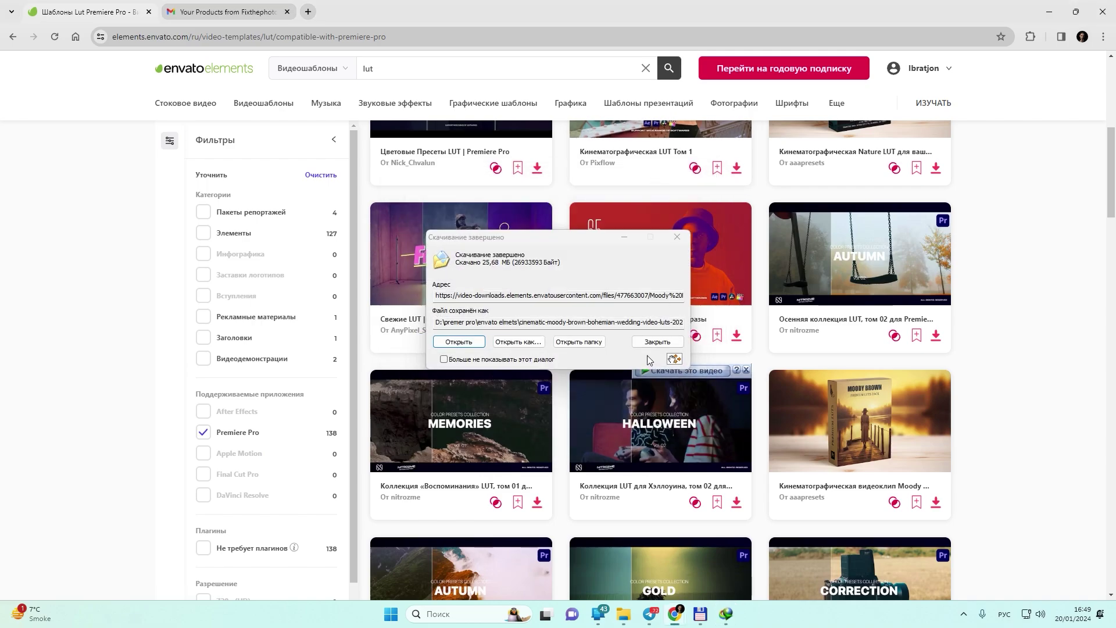
pyautogui.click(649, 343)
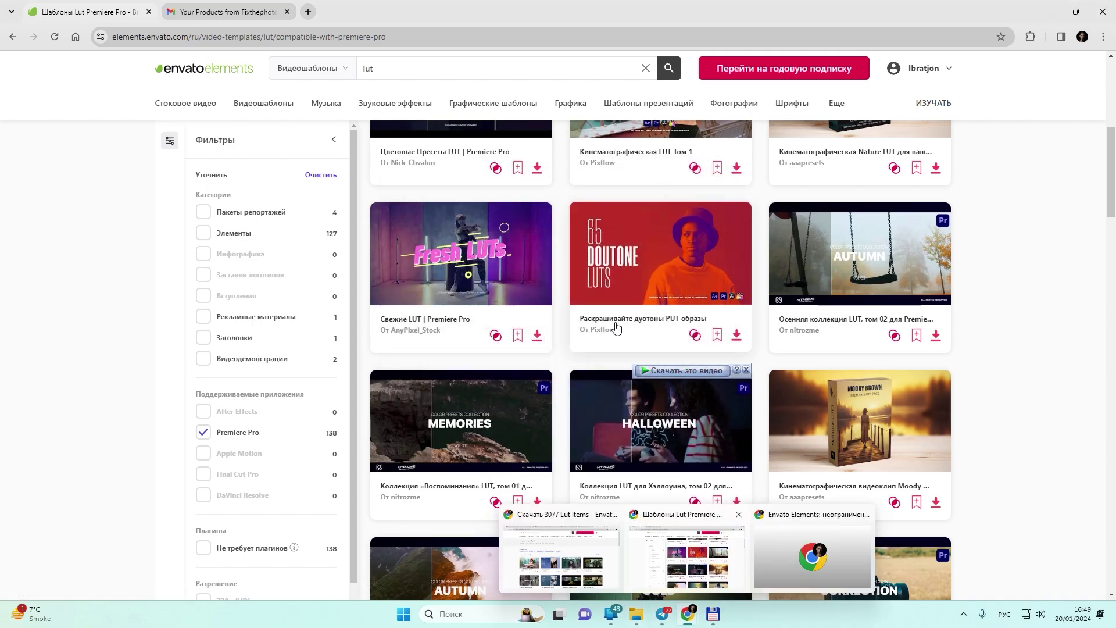
# Switch to Total Commander and open the "premer pro" folder on drive D
pyautogui.scroll(3, 640, 287)
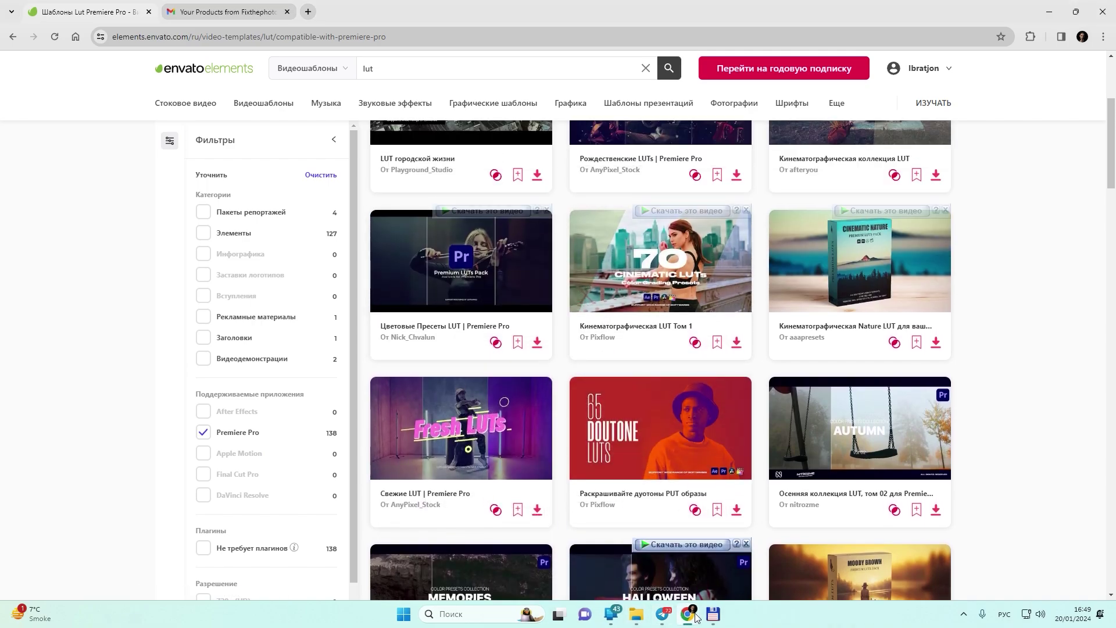
pyautogui.click(713, 613)
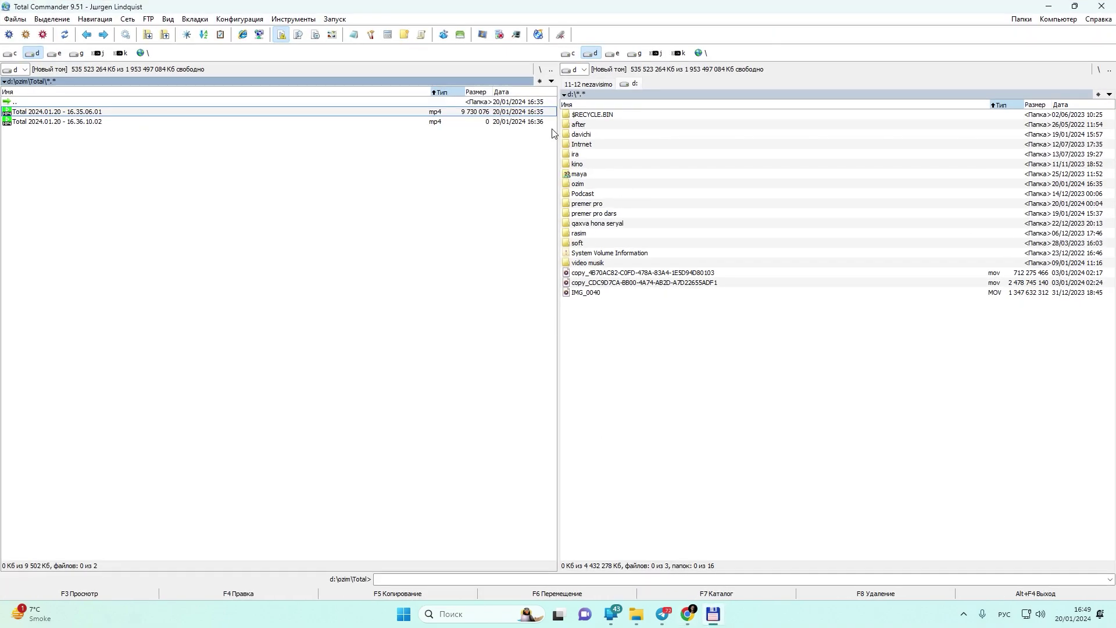
pyautogui.click(604, 117)
pyautogui.press('Down')
pyautogui.press('Down')
pyautogui.press('Down')
pyautogui.press('Down')
pyautogui.press('Down')
pyautogui.press('Down')
pyautogui.press('Down')
pyautogui.press('Down')
pyautogui.press('Down')
pyautogui.press('Down')
pyautogui.press('Up')
pyautogui.press('Return')
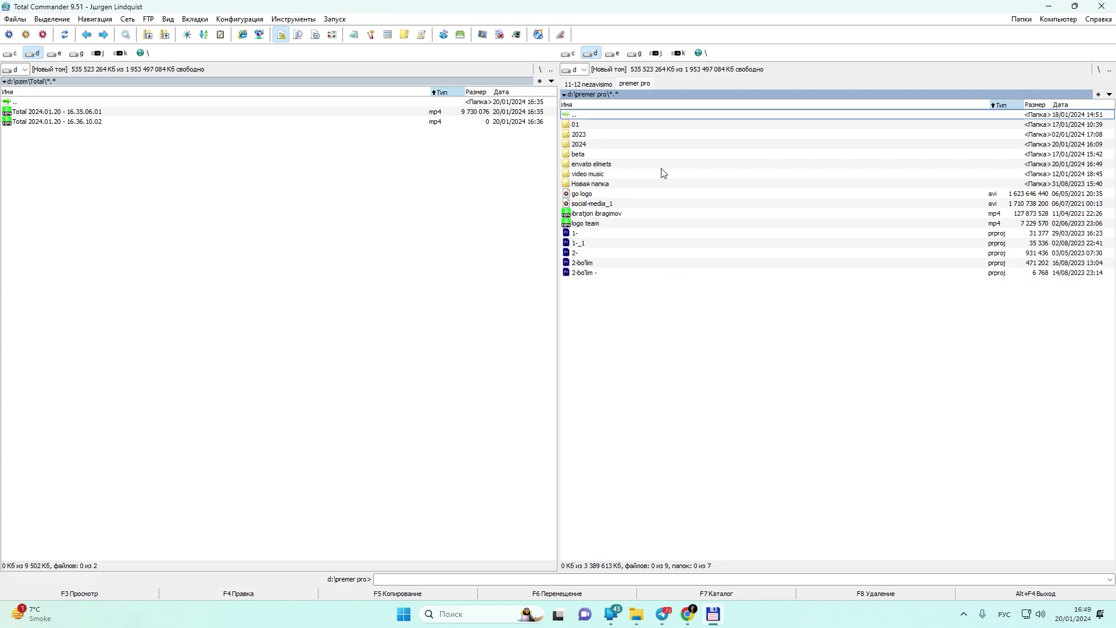
# Open the "envato elmets" subfolder, where the LUT archives were saved
pyautogui.press('Down')
pyautogui.press('Down')
pyautogui.press('Down')
pyautogui.press('Down')
pyautogui.press('Down')
pyautogui.press('Return')
# Look through the downloaded LUT zip archives at the end of the "envato elmets" file list
pyautogui.press('End')
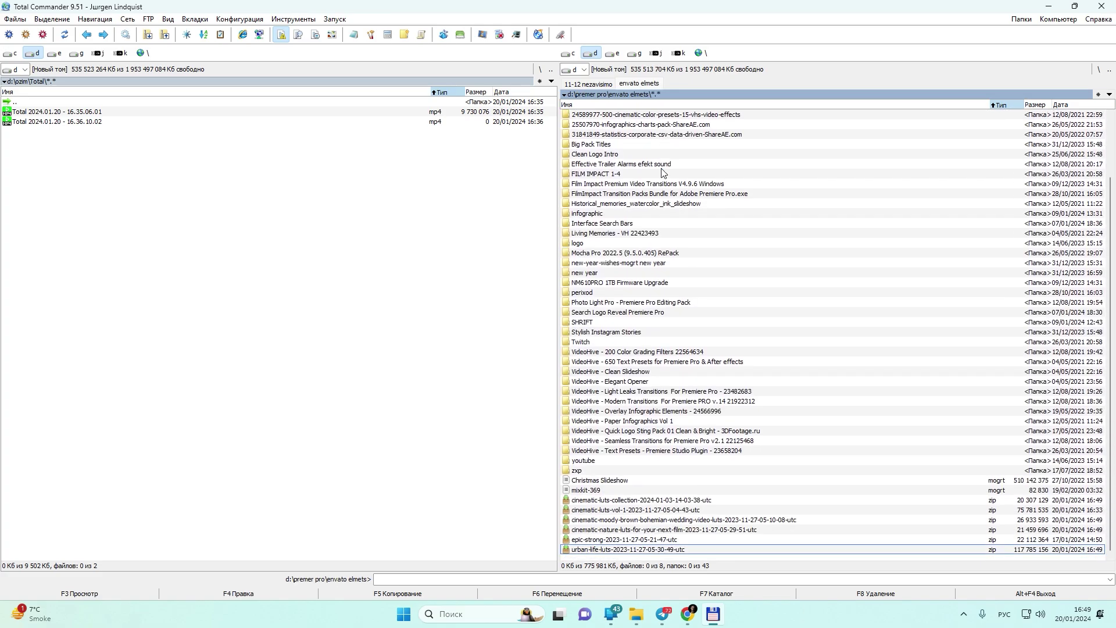
pyautogui.press('Up')
pyautogui.press('Up')
pyautogui.press('Up')
pyautogui.press('Up')
pyautogui.press('Up')
pyautogui.press('Down')
pyautogui.press('Down')
pyautogui.press('Down')
pyautogui.press('Down')
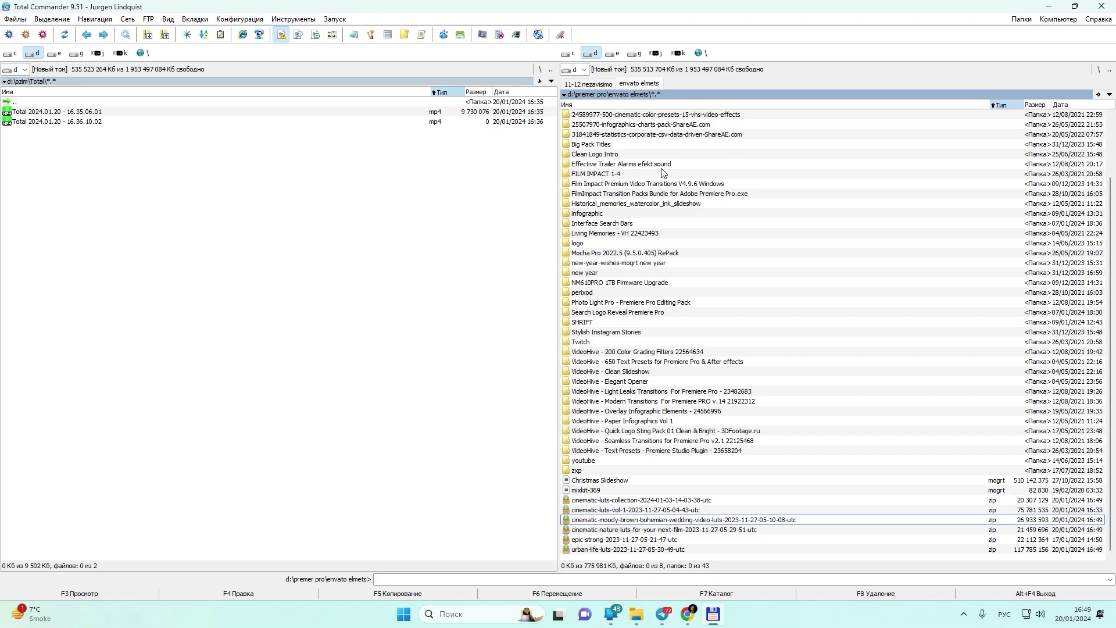
pyautogui.press('Down')
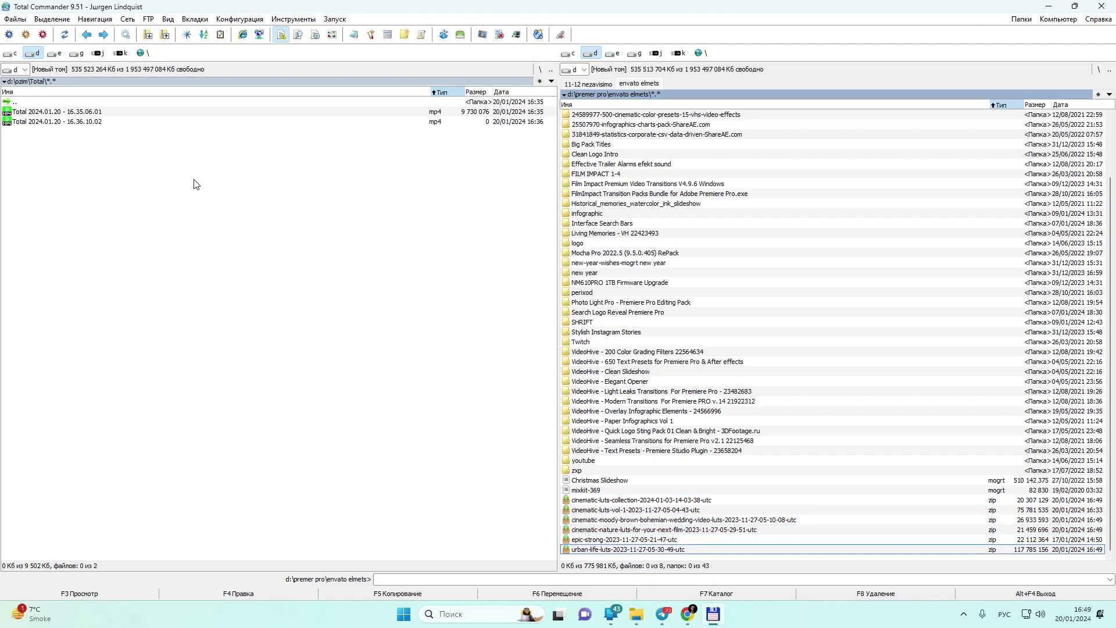
# Show D:\premer pro\envato elmets in the other file pane and create a new folder named lut there
pyautogui.click(53, 57)
pyautogui.click(36, 54)
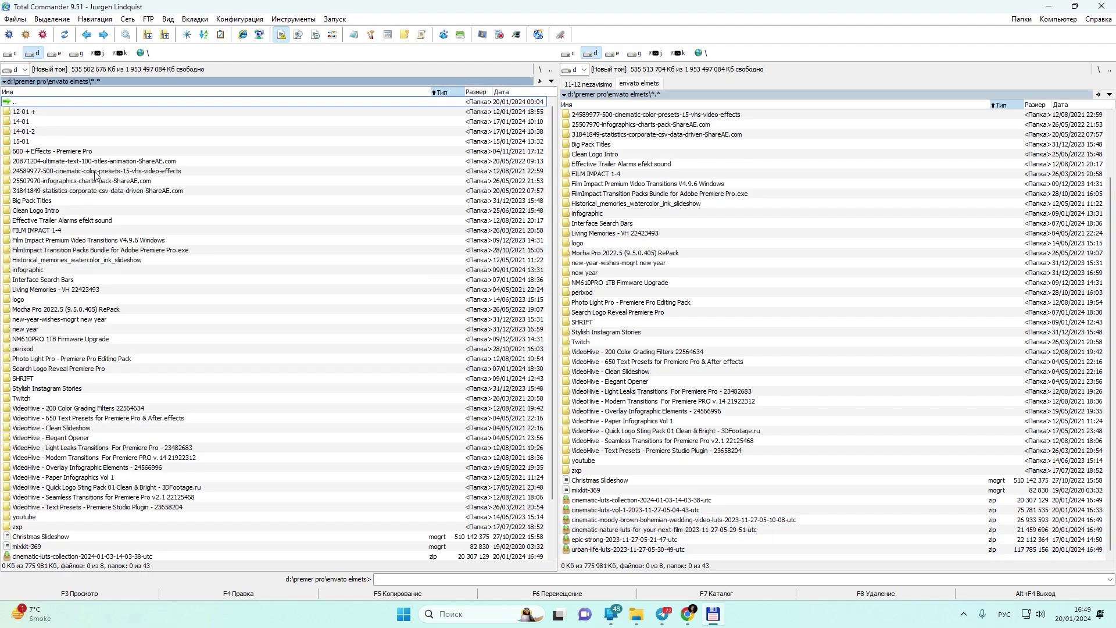
pyautogui.press('F7')
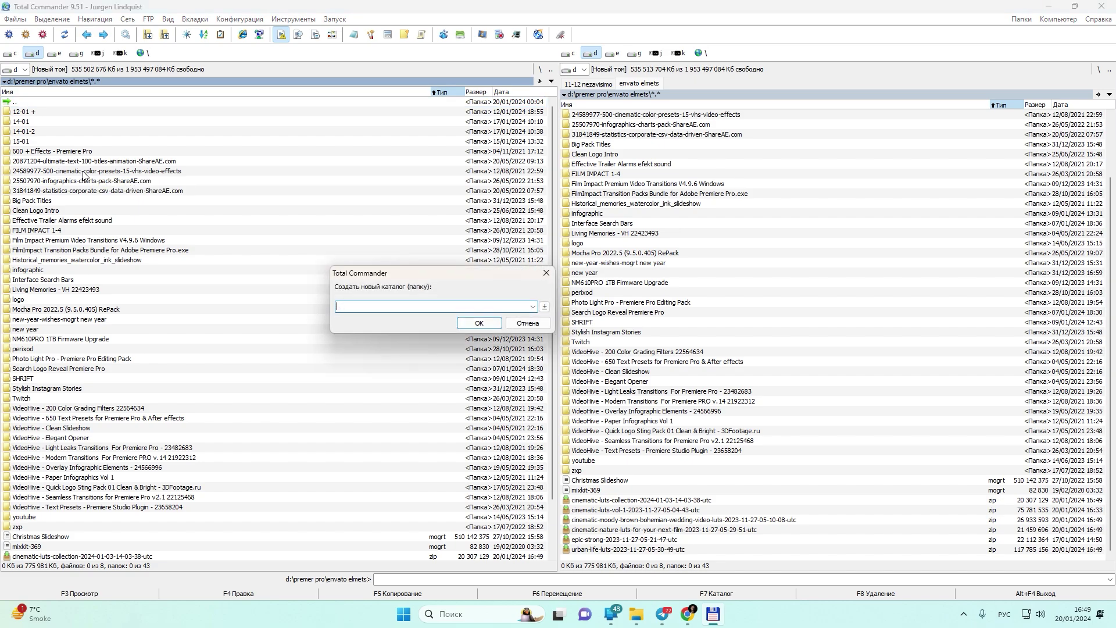
pyautogui.write('lut')
pyautogui.press('Return')
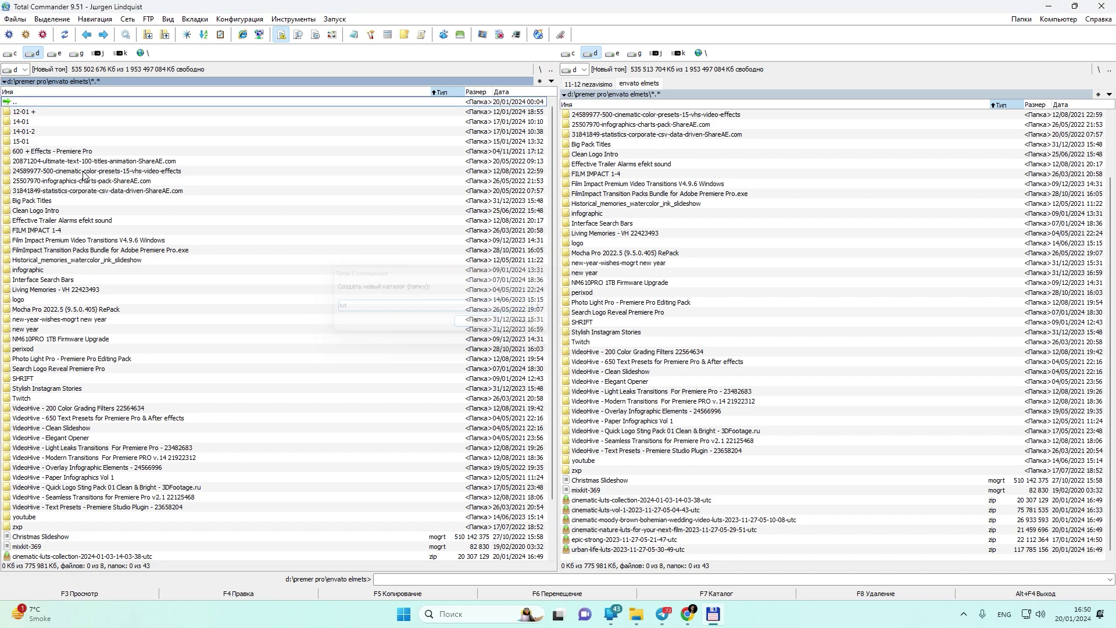
# Open the new lut folder in one pane and go to the LUT zip archives in the other
pyautogui.press('Return')
pyautogui.press('Up')
pyautogui.press('Up')
pyautogui.press('Up')
pyautogui.press('Up')
pyautogui.press('Up')
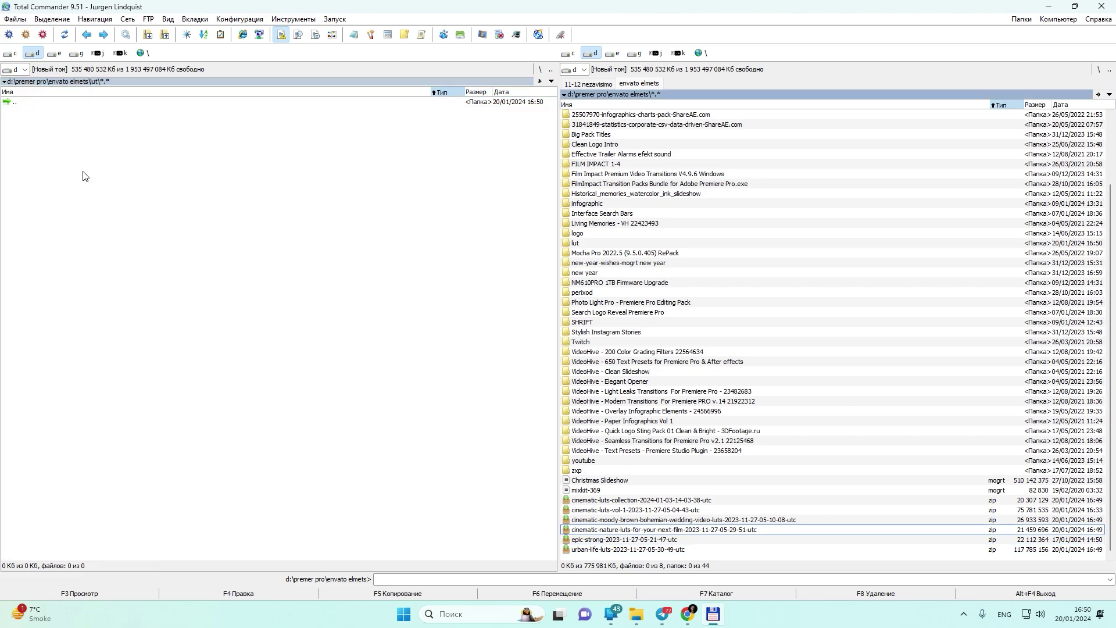
# Open the cinematic-luts-collection zip archive beside the lut folder
pyautogui.press('Return')
pyautogui.press('Insert')
pyautogui.press('Insert')
pyautogui.press('Insert')
pyautogui.press('Up')
pyautogui.hotkey('ctrl', 'q')
pyautogui.press('Up')
pyautogui.press('Return')
pyautogui.press('Return')
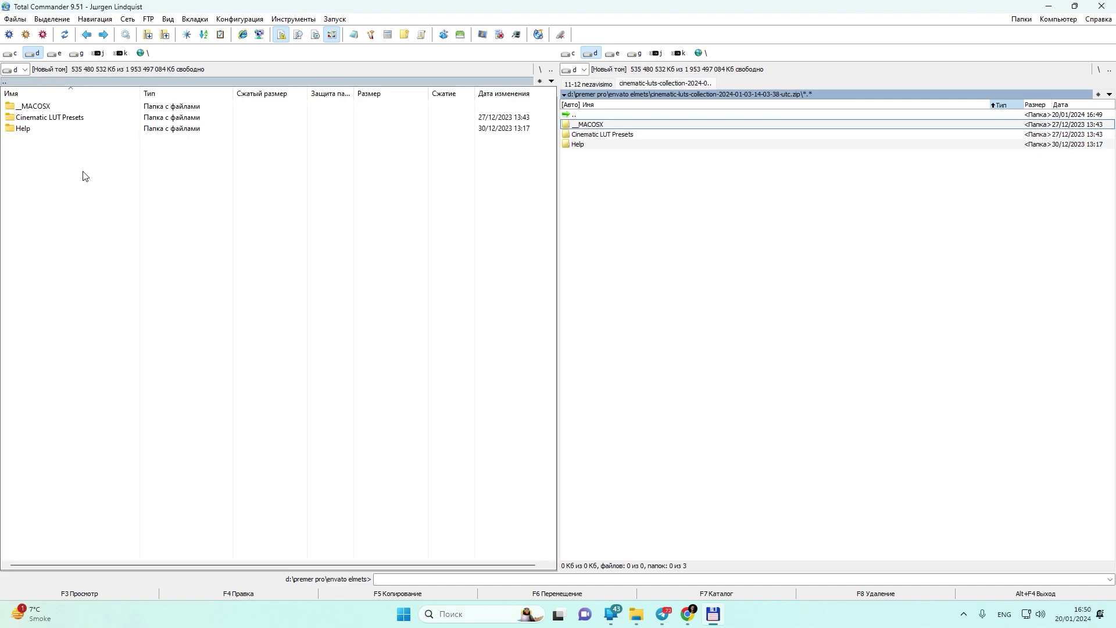
pyautogui.hotkey('ctrl', 'q')
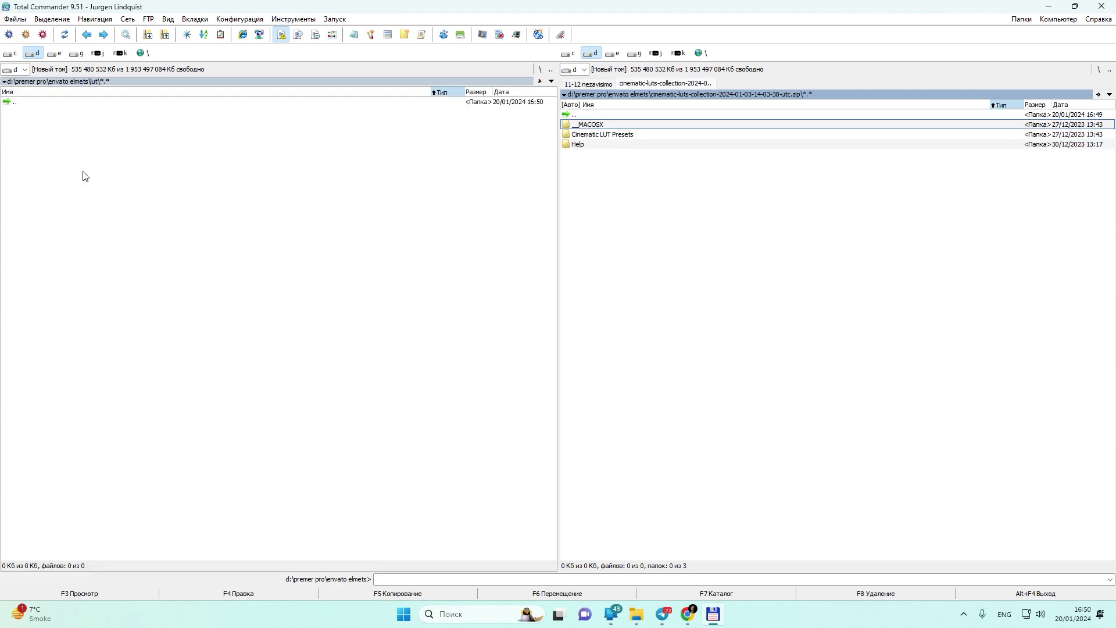
# Create a folder named 1 inside the lut folder
pyautogui.press('Tab')
pyautogui.press('F7')
pyautogui.write('1')
pyautogui.press('Return')
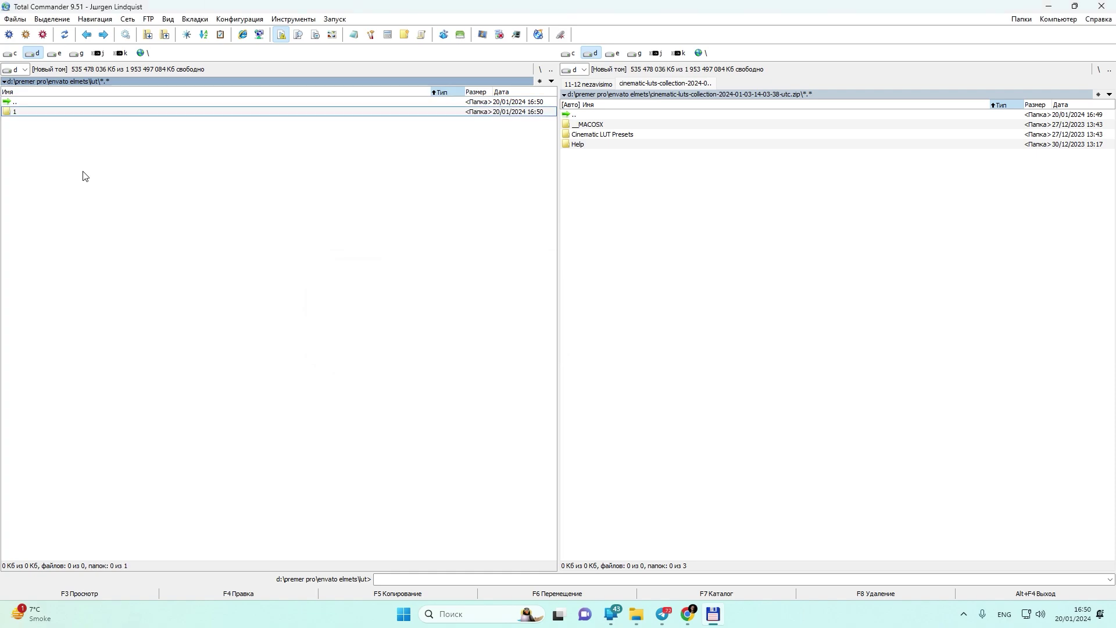
# Unpack the __MACOSX, Cinematic LUT Presets and Help folders from the archive into the lut folder
pyautogui.press('Tab')
pyautogui.press('Insert')
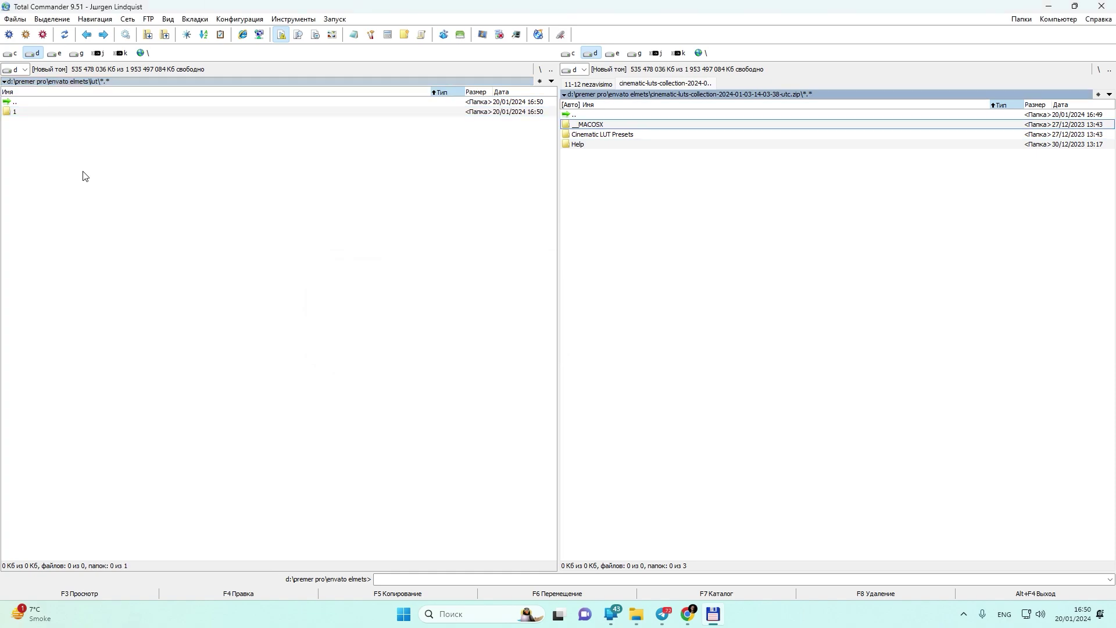
pyautogui.press('Insert')
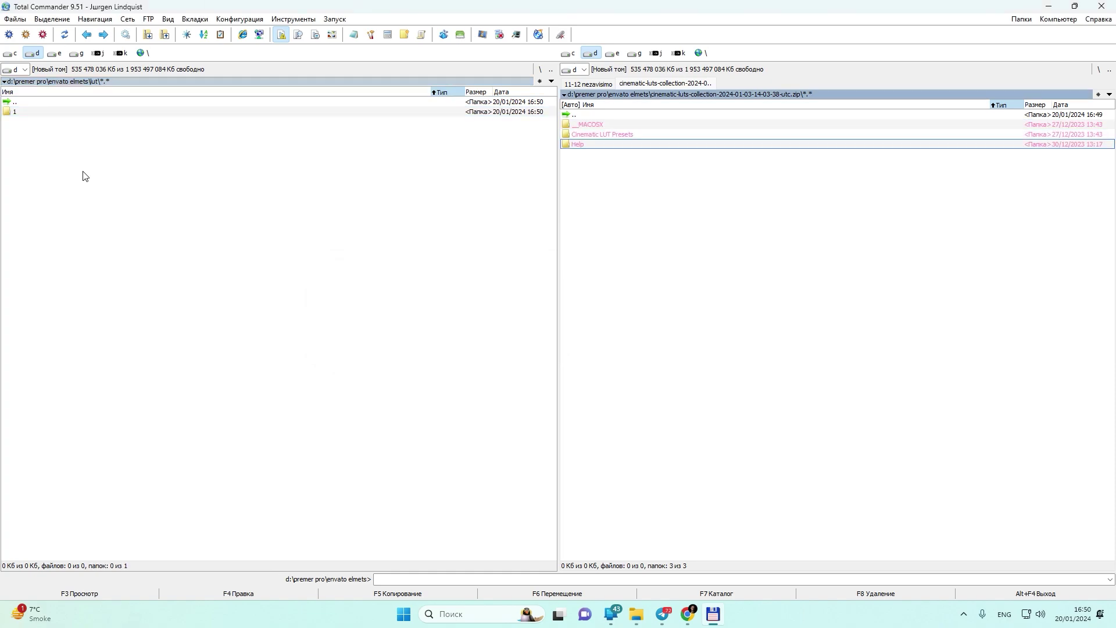
pyautogui.press('F5')
pyautogui.press('Return')
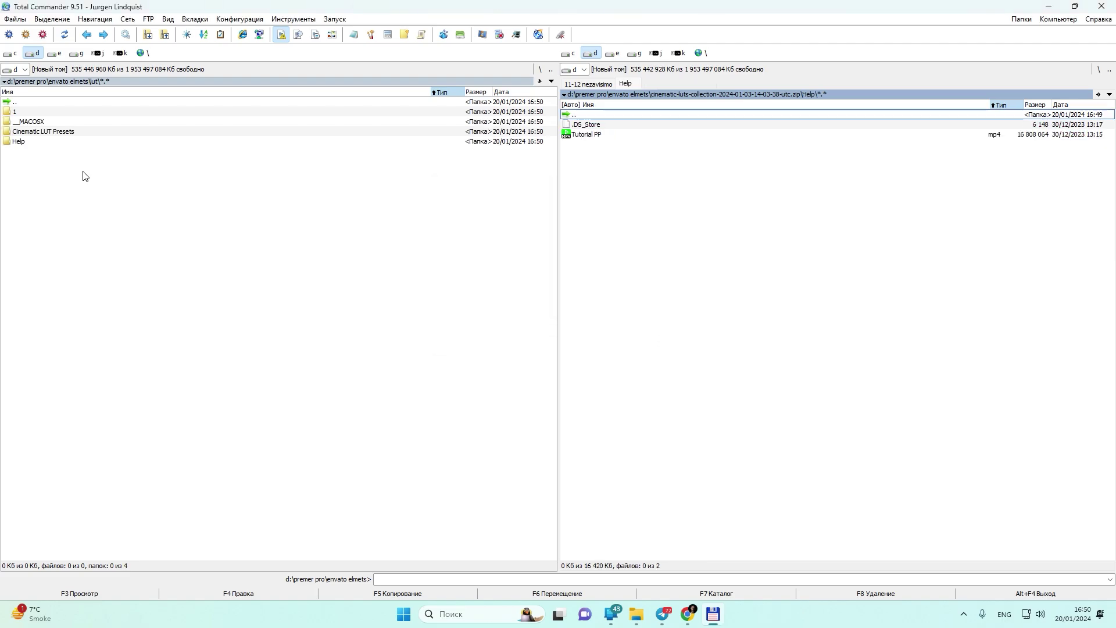
# Return to the archive list, open the cinematic-luts-vol-1 zip and mark all of its folders and files
pyautogui.press('Up')
pyautogui.press('Up')
pyautogui.press('Up')
pyautogui.press('Return')
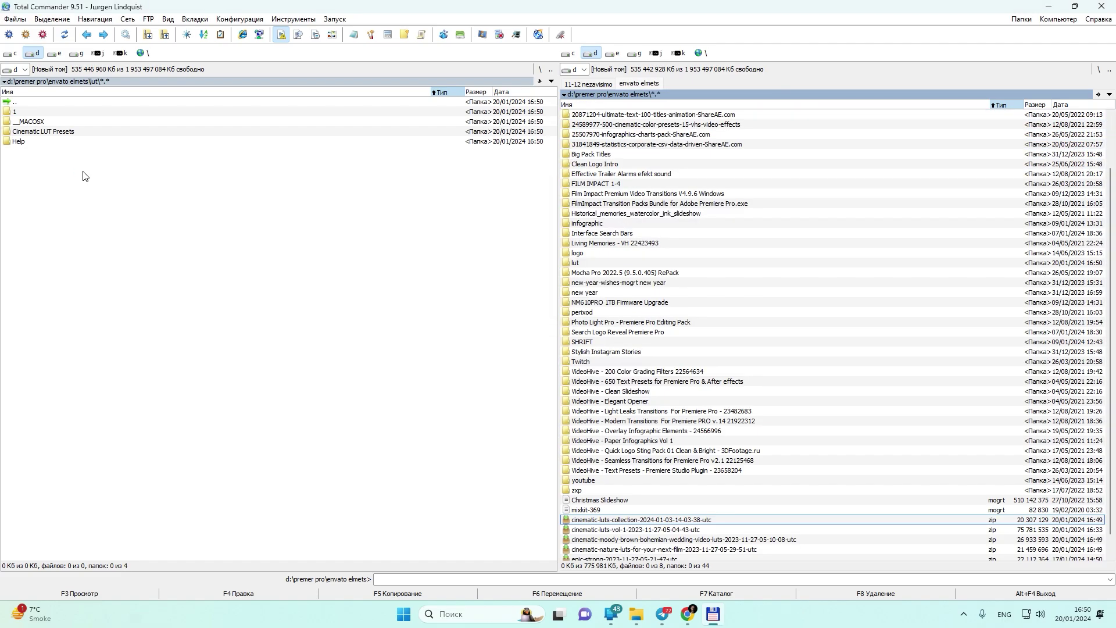
pyautogui.press('Down')
pyautogui.press('Return')
pyautogui.press('Down')
pyautogui.press('Insert')
pyautogui.press('Insert')
pyautogui.press('Insert')
pyautogui.press('Insert')
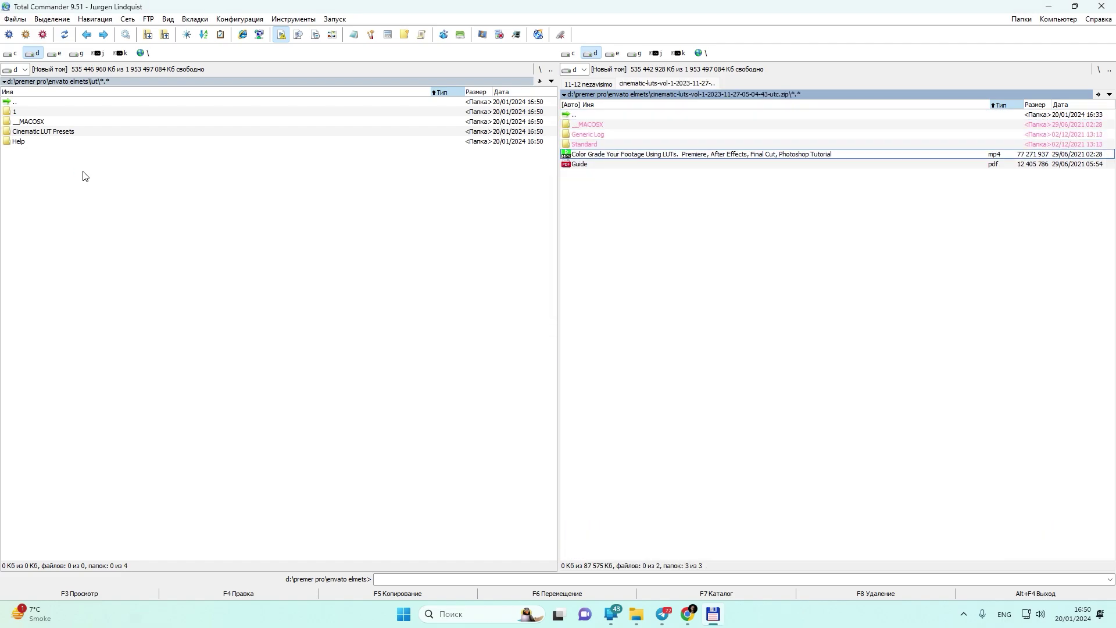
# Create a folder named 2 in lut and unpack the marked cinematic-luts-vol-1 contents into it
pyautogui.press('Tab')
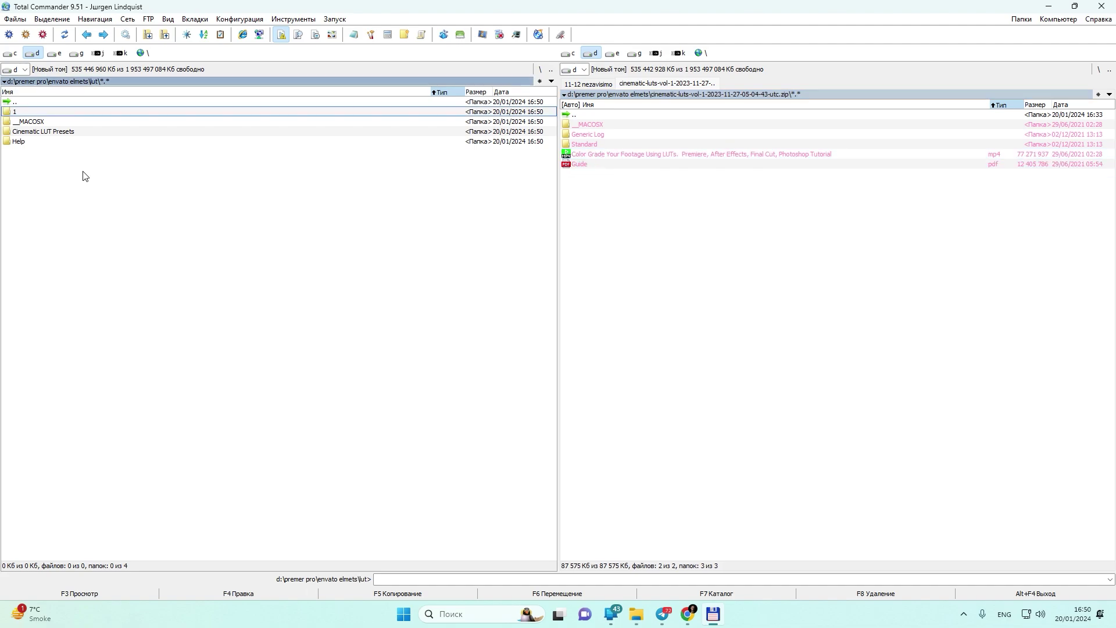
pyautogui.press('F7')
pyautogui.write('2')
pyautogui.press('Return')
pyautogui.press('Return')
pyautogui.press('Tab')
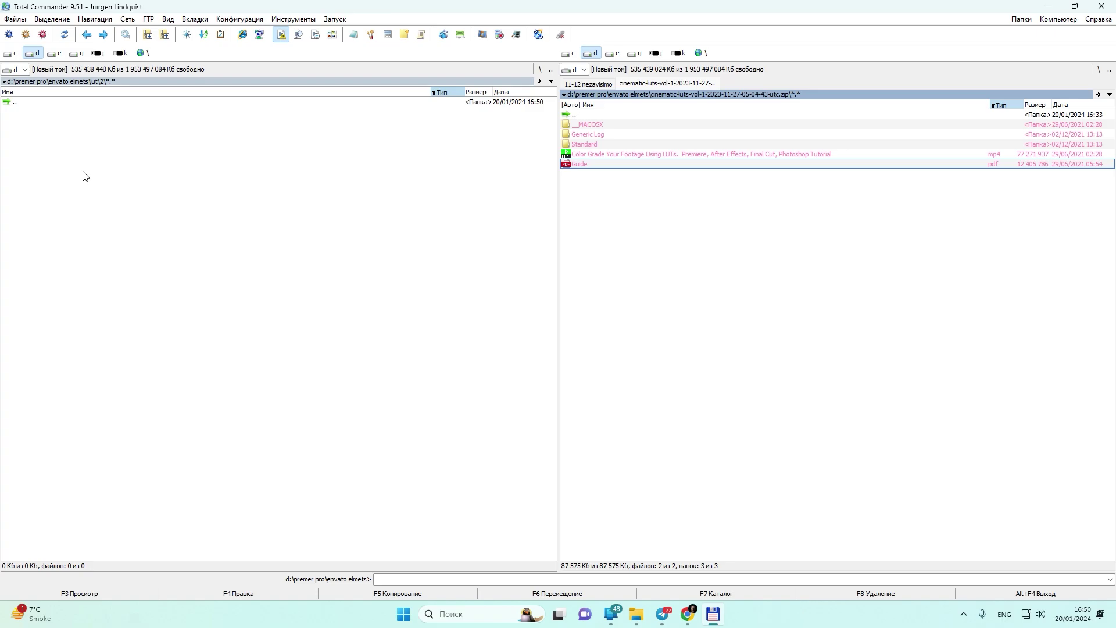
pyautogui.press('F5')
pyautogui.press('Return')
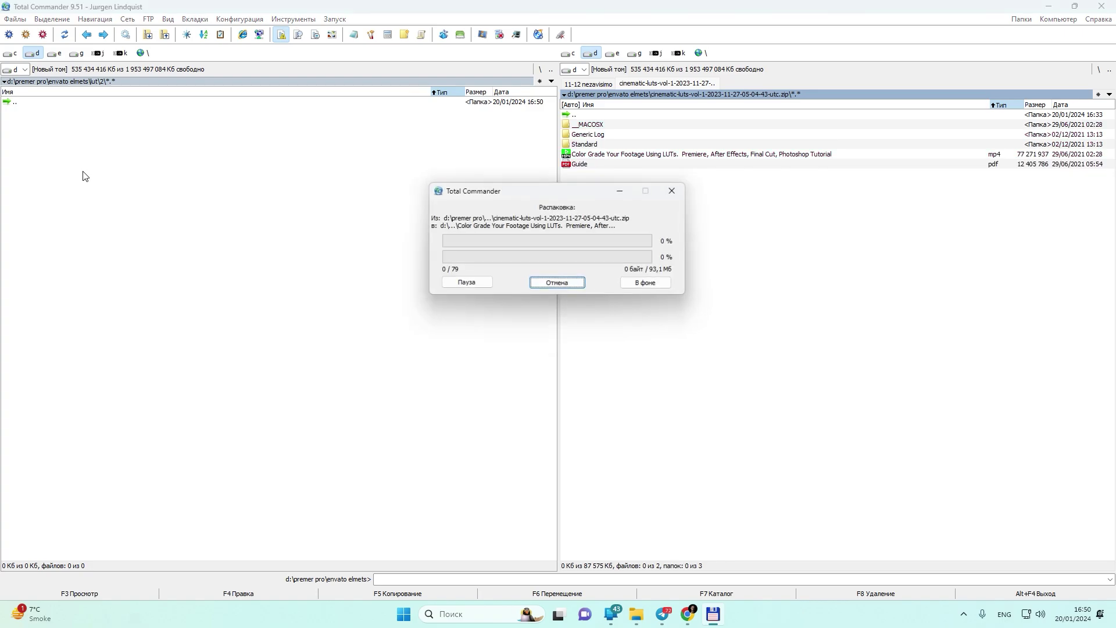
# Open the cinematic-moody-brown-bohemian-wedding archive and mark its LUTs folder and PDF manual
pyautogui.press('Up')
pyautogui.press('Up')
pyautogui.press('Up')
pyautogui.press('Up')
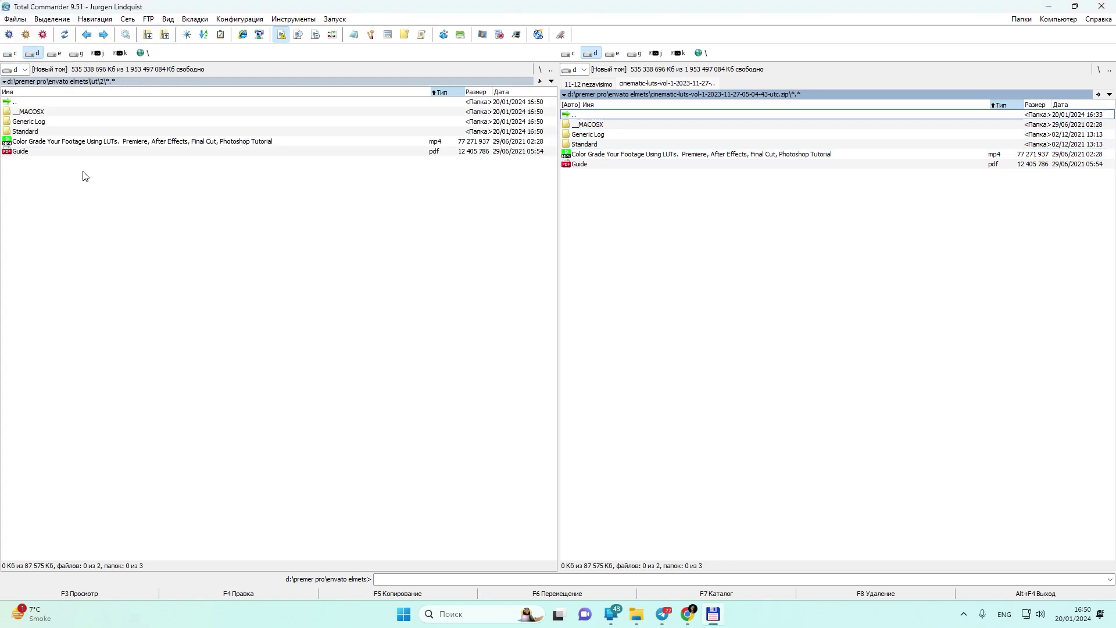
pyautogui.press('Return')
pyautogui.press('Down')
pyautogui.press('Return')
pyautogui.press('Down')
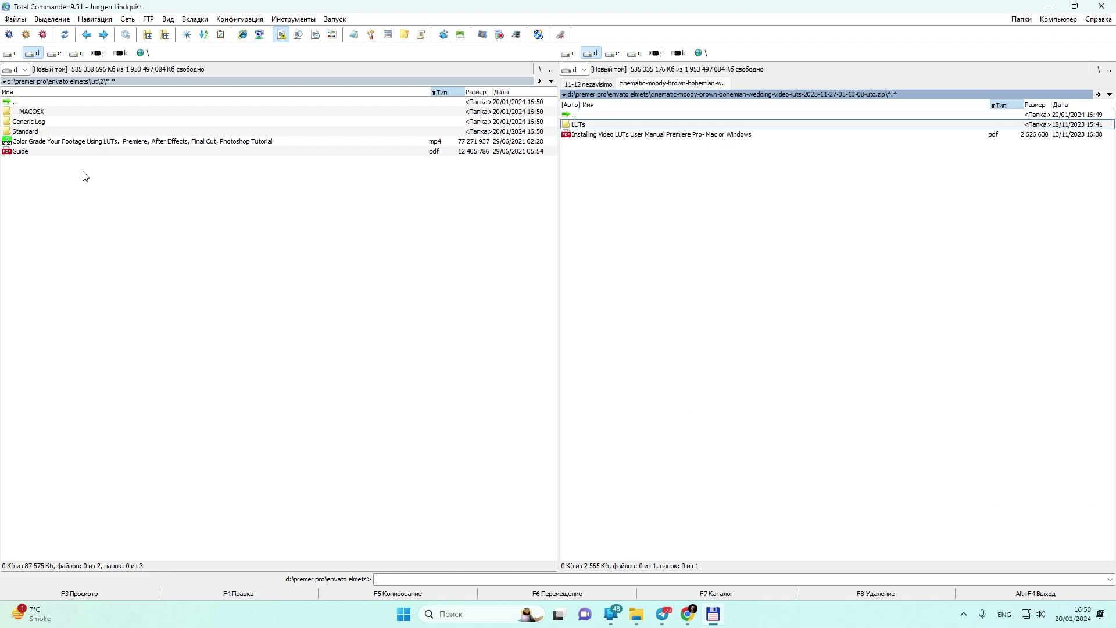
pyautogui.press('Insert')
pyautogui.press('Insert')
# Create a folder named 3 in lut and unpack the marked moody-brown wedding LUT contents into it
pyautogui.press('Tab')
pyautogui.press('BackSpace')
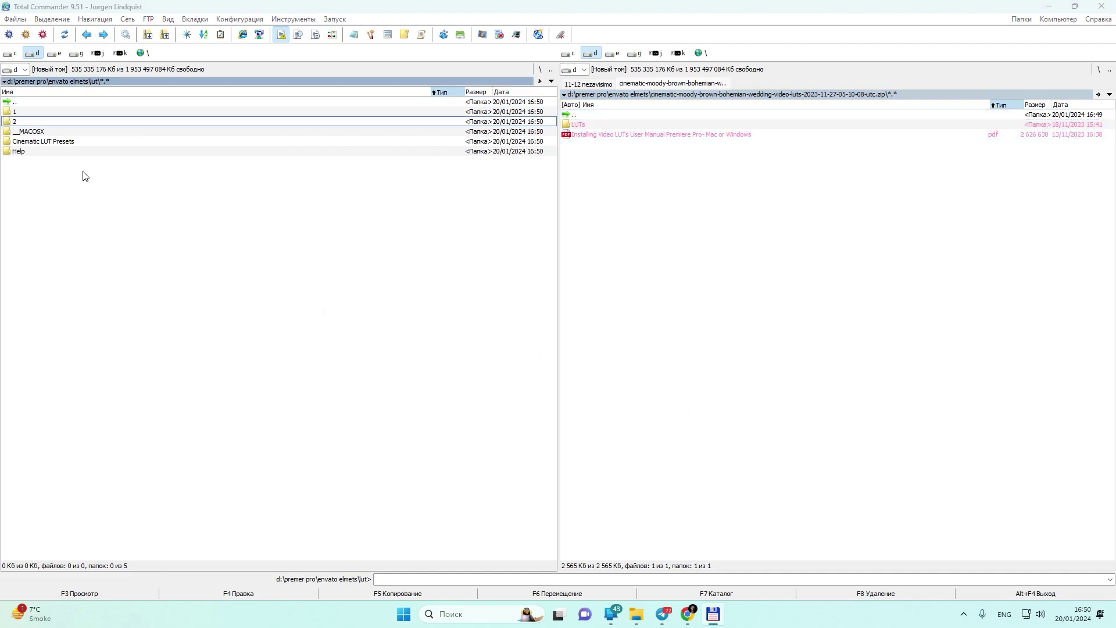
pyautogui.press('F7')
pyautogui.write('3')
pyautogui.press('Return')
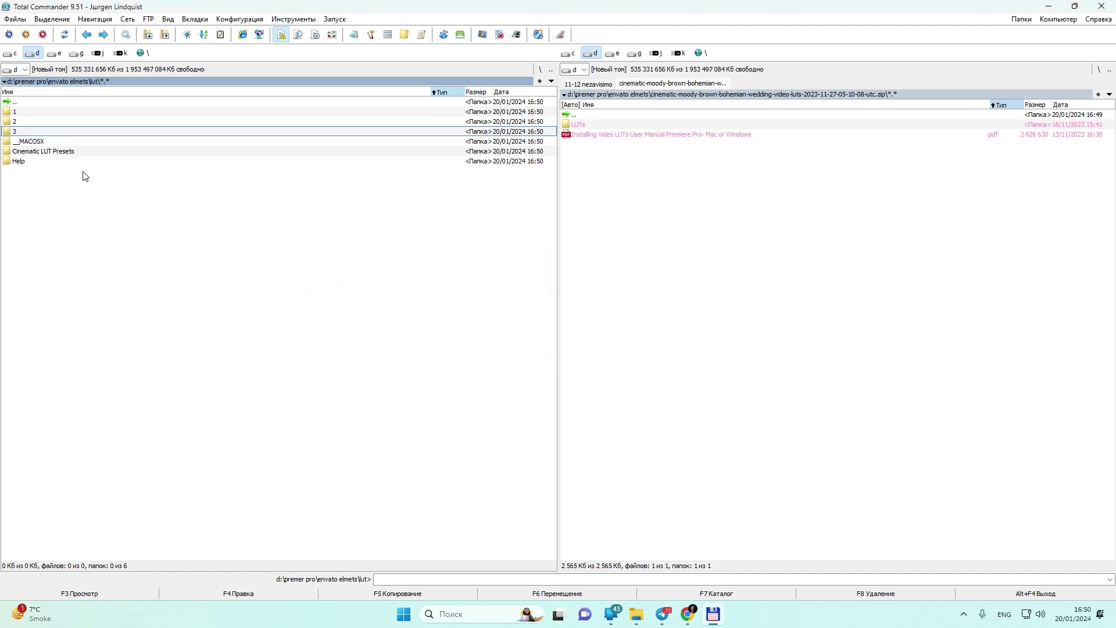
pyautogui.press('Return')
pyautogui.press('Tab')
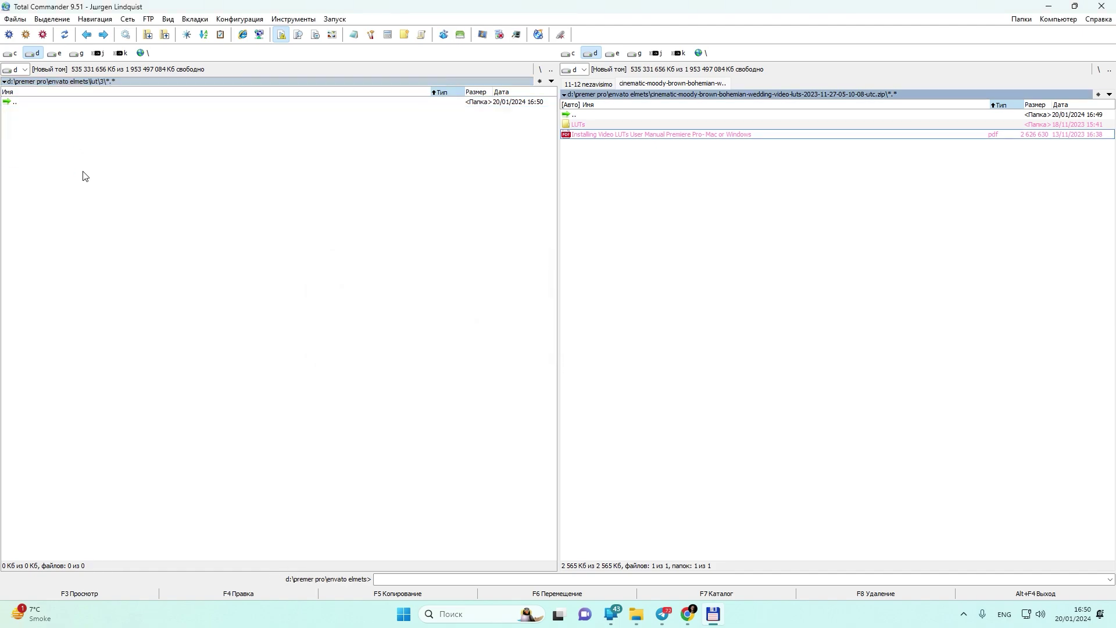
pyautogui.press('F5')
pyautogui.press('Return')
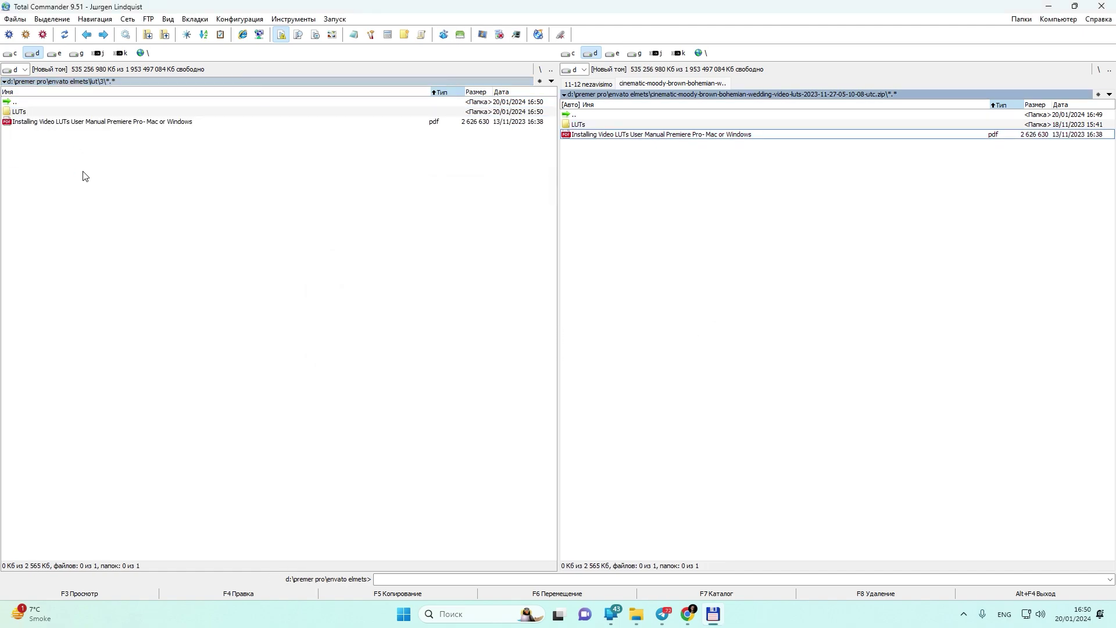
# Open the cinematic-nature-luts-for-your-next-film archive and select everything in it
pyautogui.press('Home')
pyautogui.press('Return')
pyautogui.press('Down')
pyautogui.press('Return')
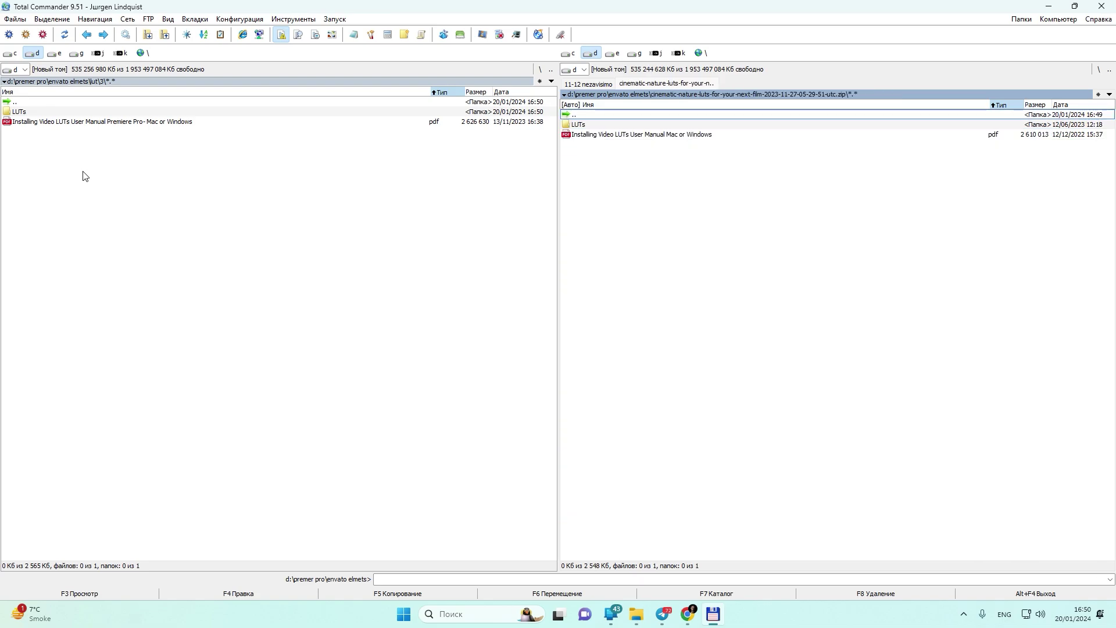
pyautogui.hotkey('ctrl', 'a')
# Create a folder named 4 in lut and unpack the selected nature LUT contents into it
pyautogui.press('Tab')
pyautogui.press('Return')
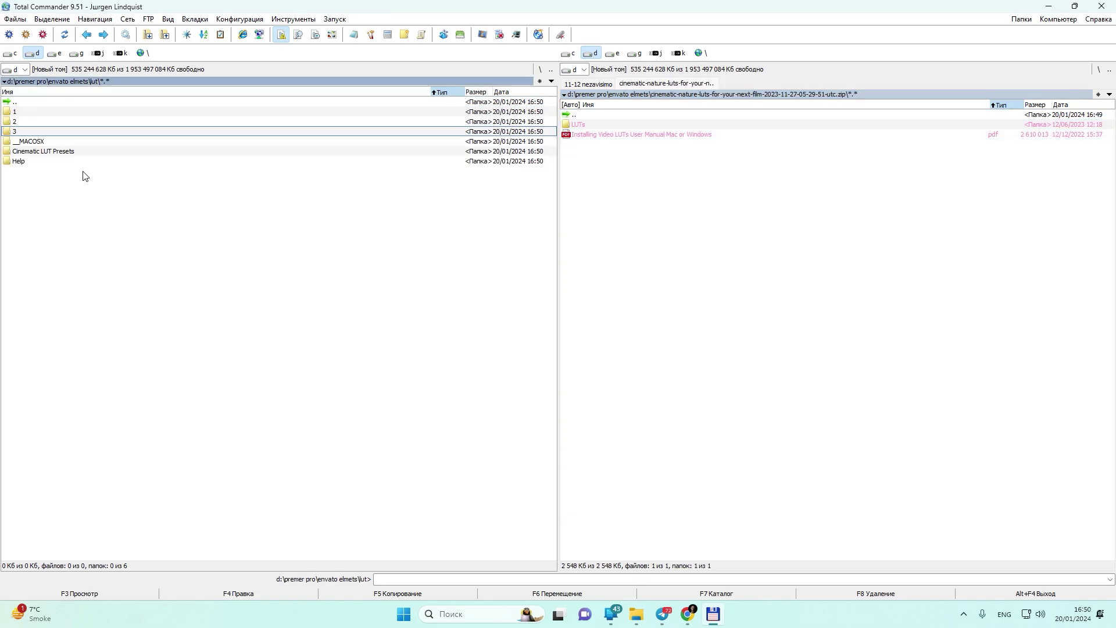
pyautogui.press('F7')
pyautogui.write('4')
pyautogui.press('Return')
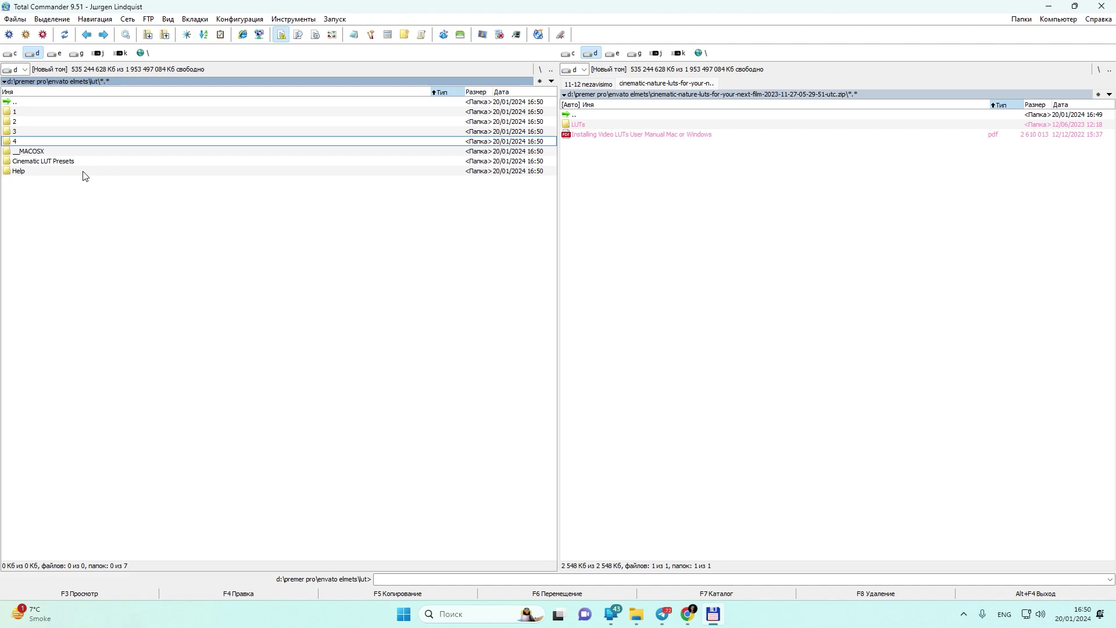
pyautogui.press('Return')
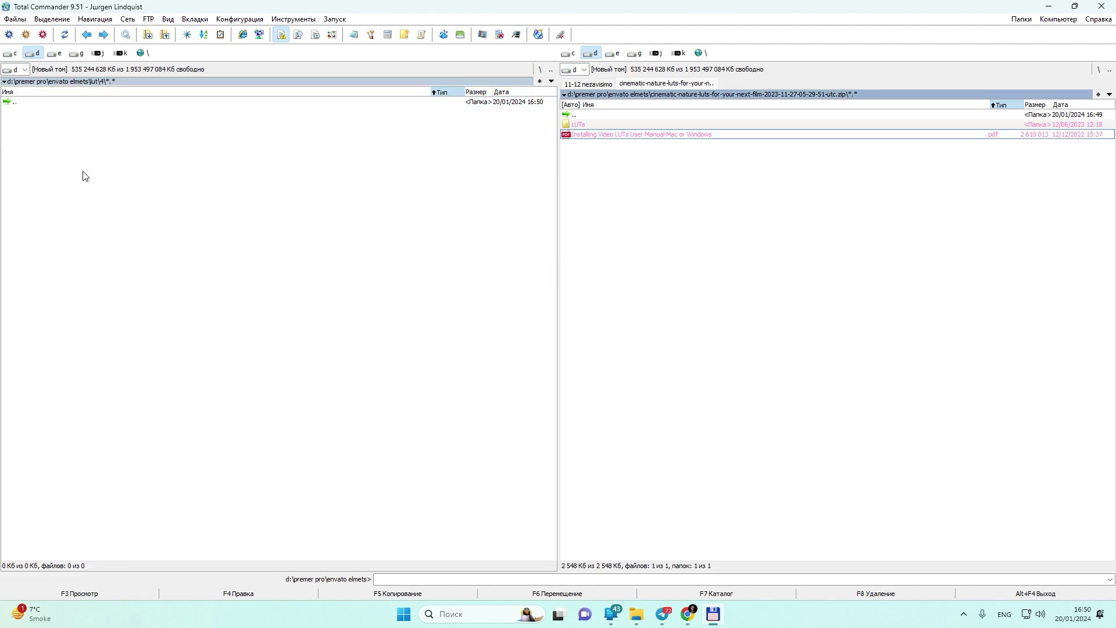
pyautogui.press('F5')
pyautogui.press('Return')
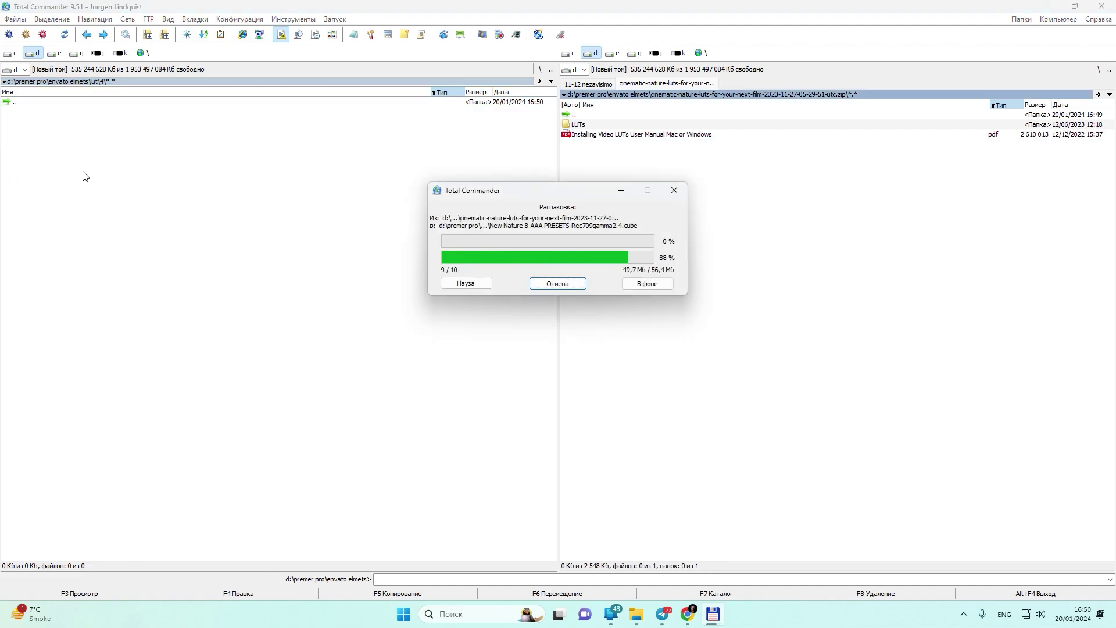
# Return to the archive list and check the contents of the epic-strong archive
pyautogui.press('Up')
pyautogui.press('Up')
pyautogui.press('Return')
pyautogui.press('Down')
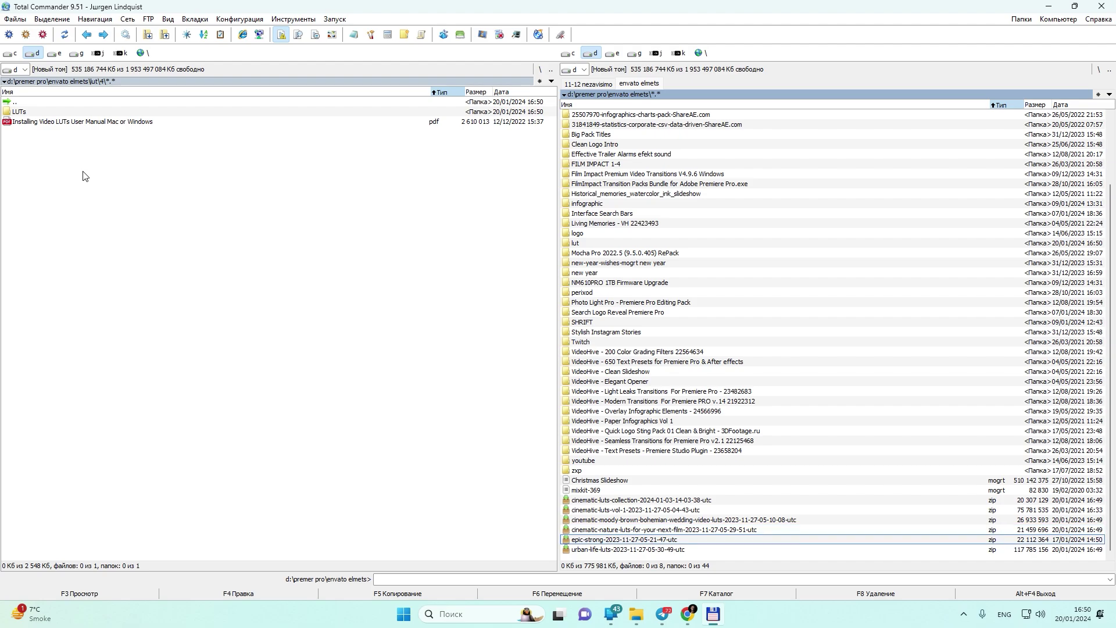
pyautogui.press('Return')
pyautogui.press('Up')
pyautogui.press('Return')
# Open the urban-life-luts archive and mark its Help File, LUTs and Premiere Project folders
pyautogui.press('Down')
pyautogui.press('Return')
pyautogui.press('Down')
pyautogui.press('Insert')
pyautogui.press('Insert')
pyautogui.press('Insert')
# Create a folder named 5 in lut and unpack the marked urban-life LUT folders into it
pyautogui.press('Tab')
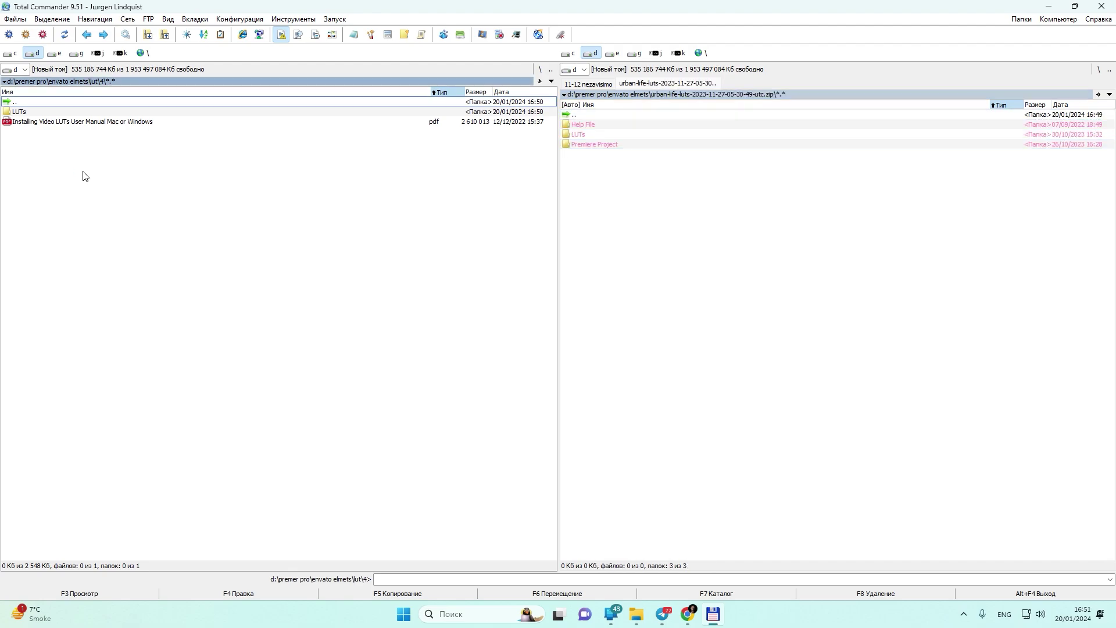
pyautogui.press('Return')
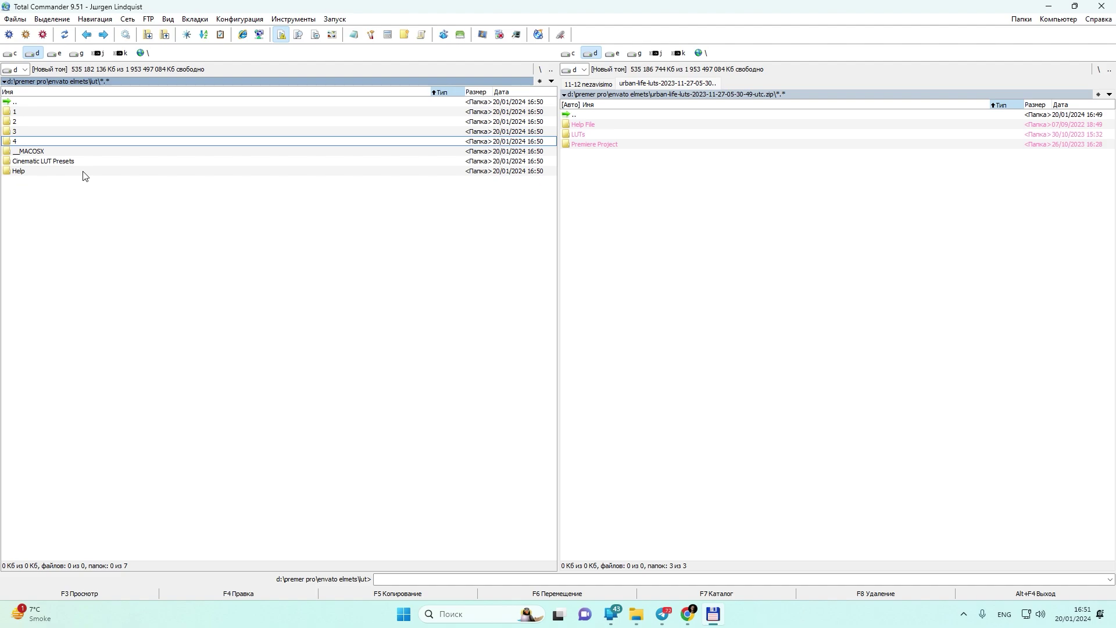
pyautogui.press('F7')
pyautogui.write('5')
pyautogui.press('Return')
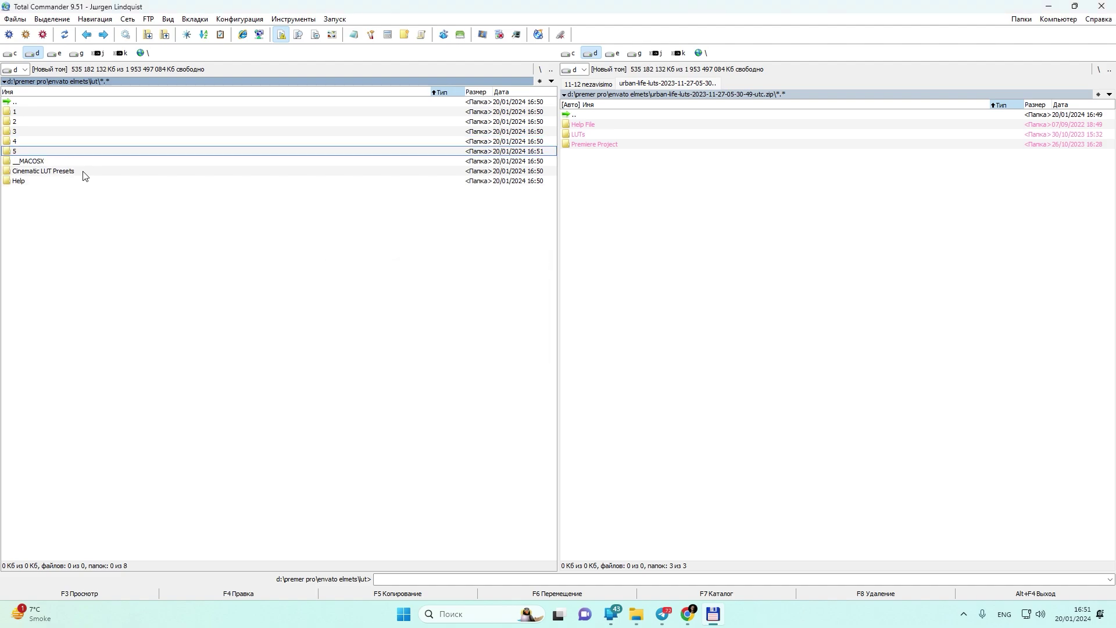
pyautogui.press('Return')
pyautogui.press('Tab')
pyautogui.press('F5')
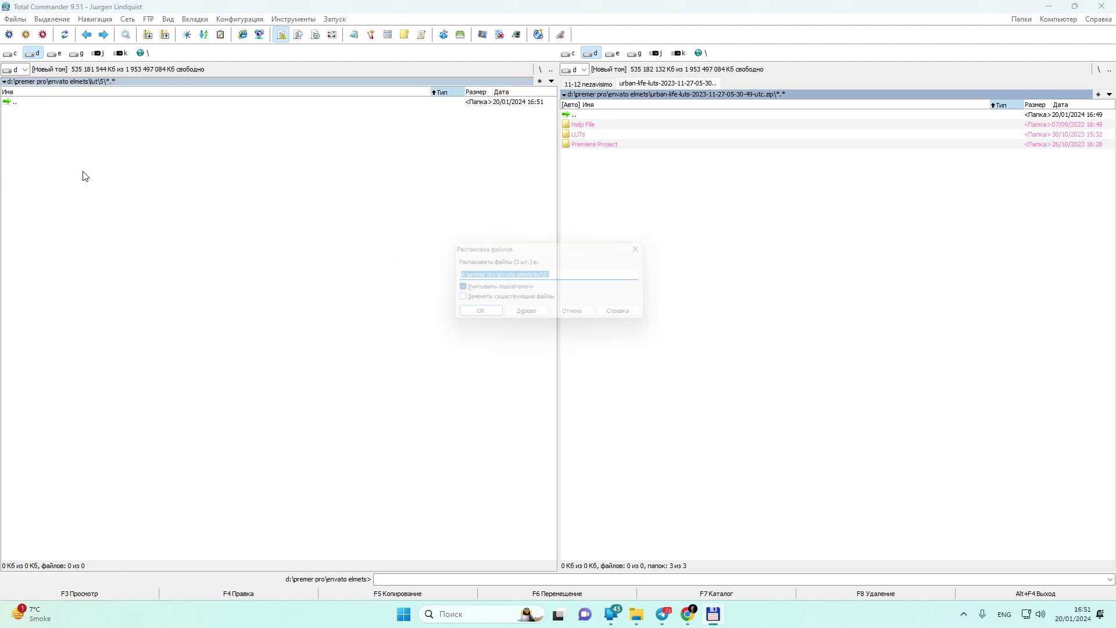
pyautogui.press('Return')
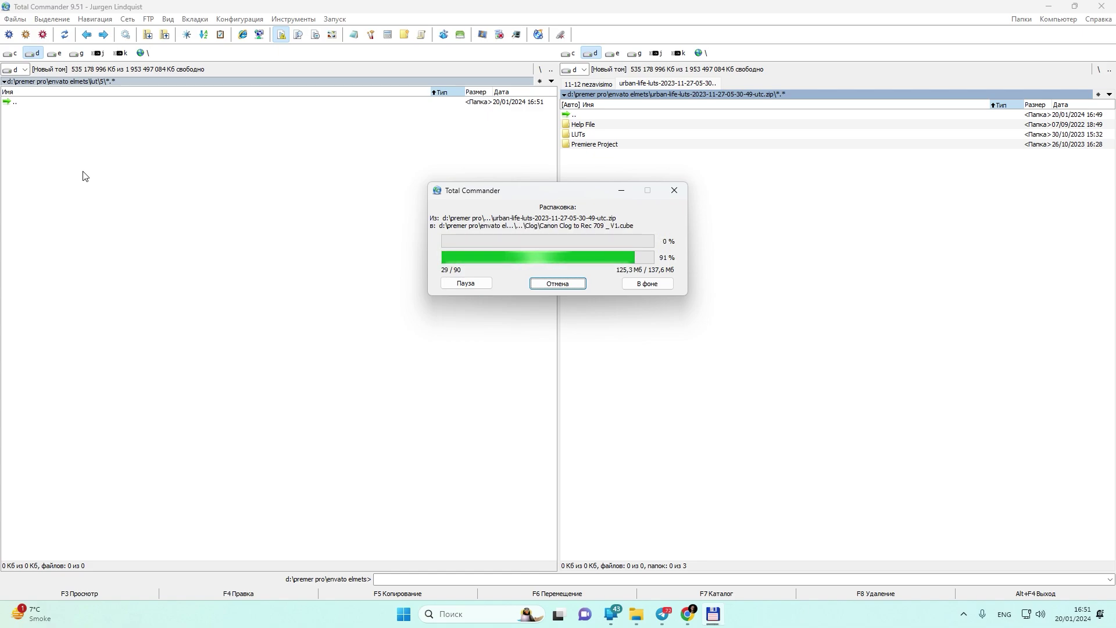
# Leave the urban-life-luts archive and return to the envato elmets folder
pyautogui.press('Up')
pyautogui.press('Up')
pyautogui.press('Up')
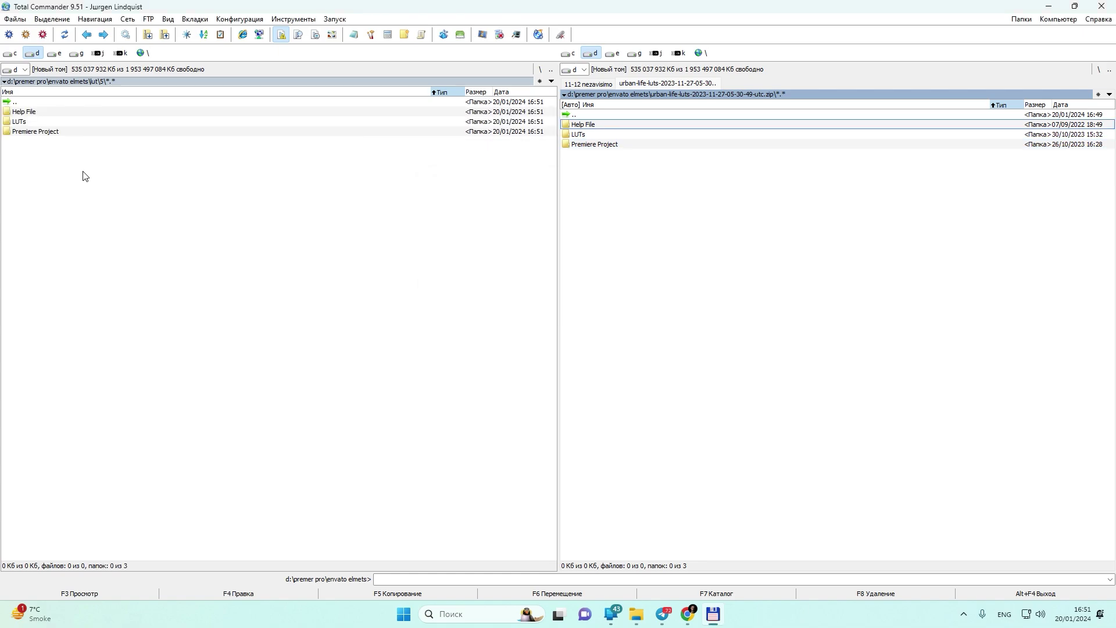
pyautogui.press('Return')
# Delete all the zip archives, from cinematic-luts-collection to urban-life-luts, from the envato elmets folder
pyautogui.press('Up')
pyautogui.press('Up')
pyautogui.press('Up')
pyautogui.press('Up')
pyautogui.press('Up')
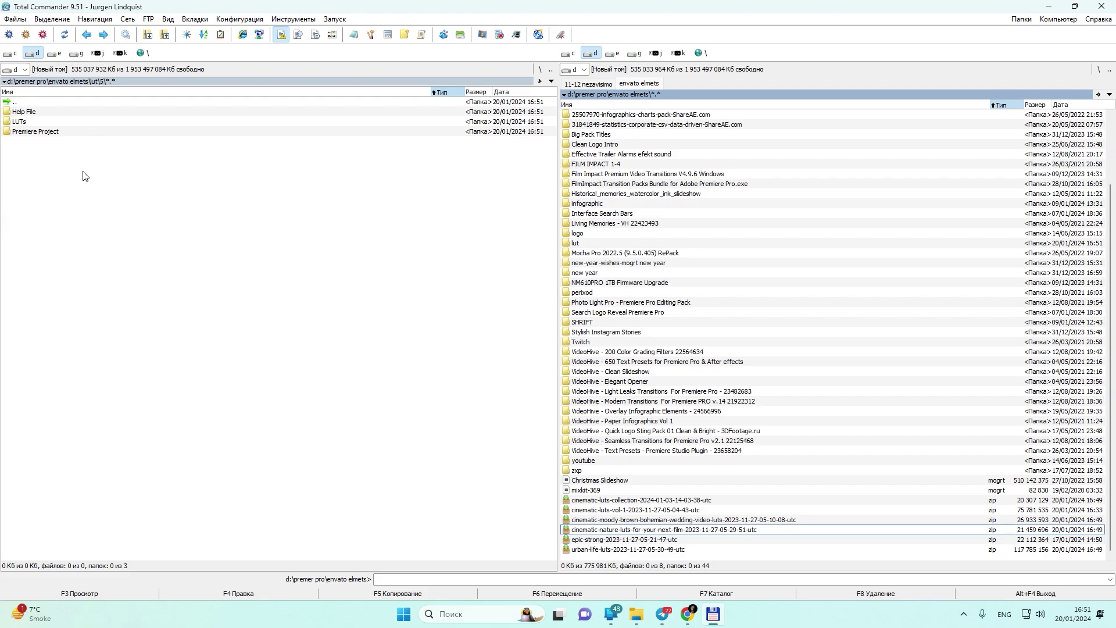
pyautogui.press('Up')
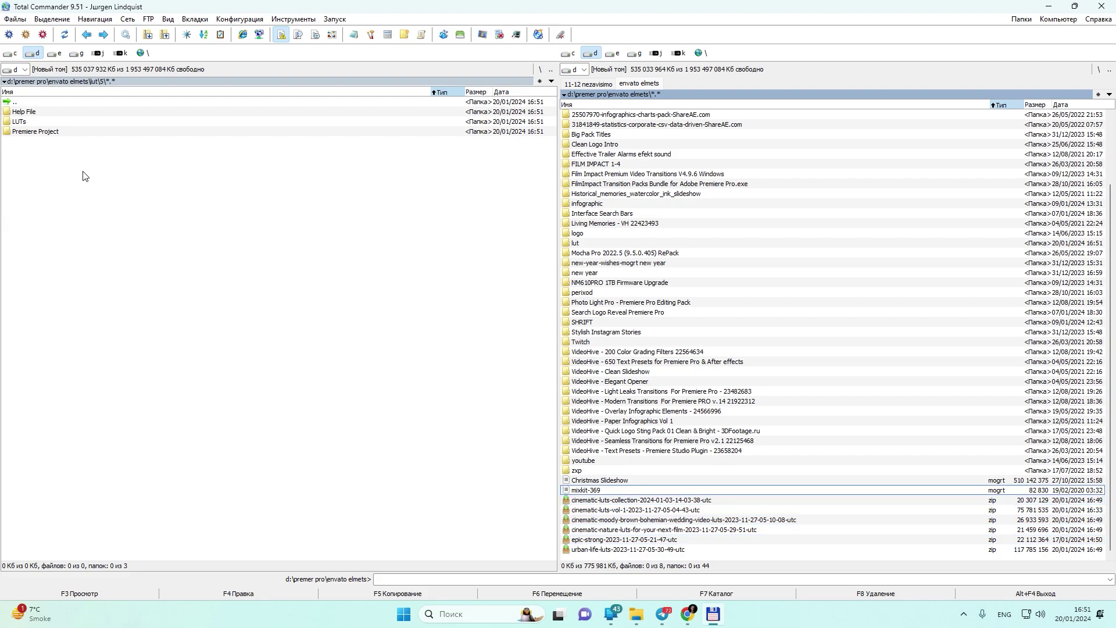
pyautogui.press('Down')
pyautogui.hotkey('shift', 'Down')
pyautogui.hotkey('shift', 'Down')
pyautogui.hotkey('shift', 'Down')
pyautogui.hotkey('shift', 'Down')
pyautogui.hotkey('shift', 'Down')
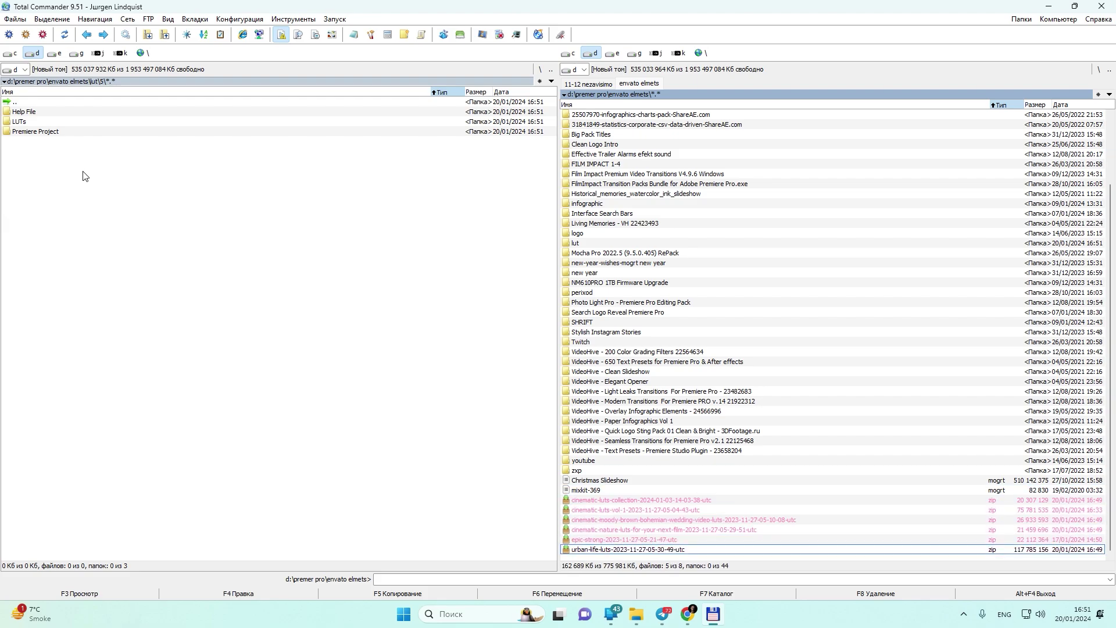
pyautogui.press('Delete')
pyautogui.press('Return')
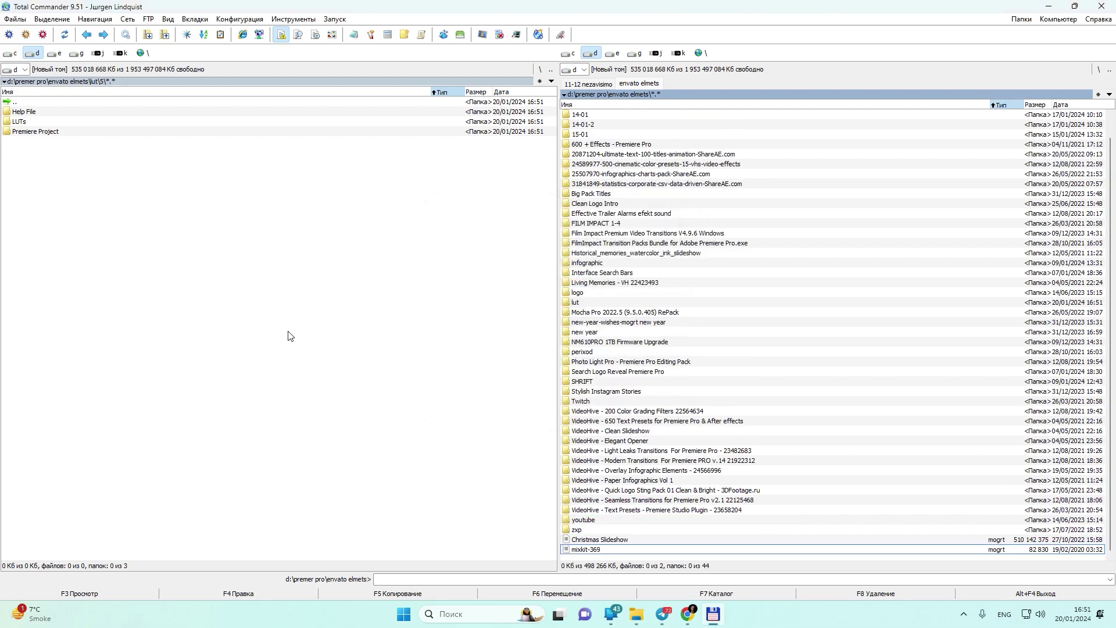
# Go up from folder 5 to the lut folder and show lut in both file panes
pyautogui.doubleClick(69, 103)
pyautogui.click(49, 162)
pyautogui.click(610, 56)
pyautogui.click(591, 54)
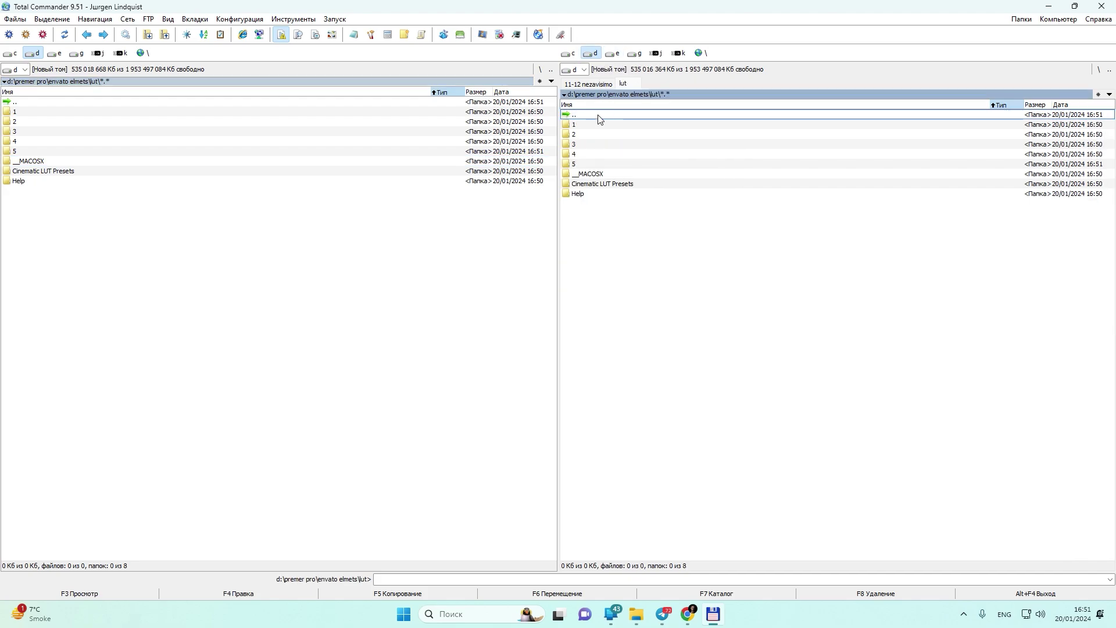
# Copy the __MACOSX, Cinematic LUT Presets and Help folders from lut into its subfolder 1
pyautogui.doubleClick(599, 123)
pyautogui.press('Tab')
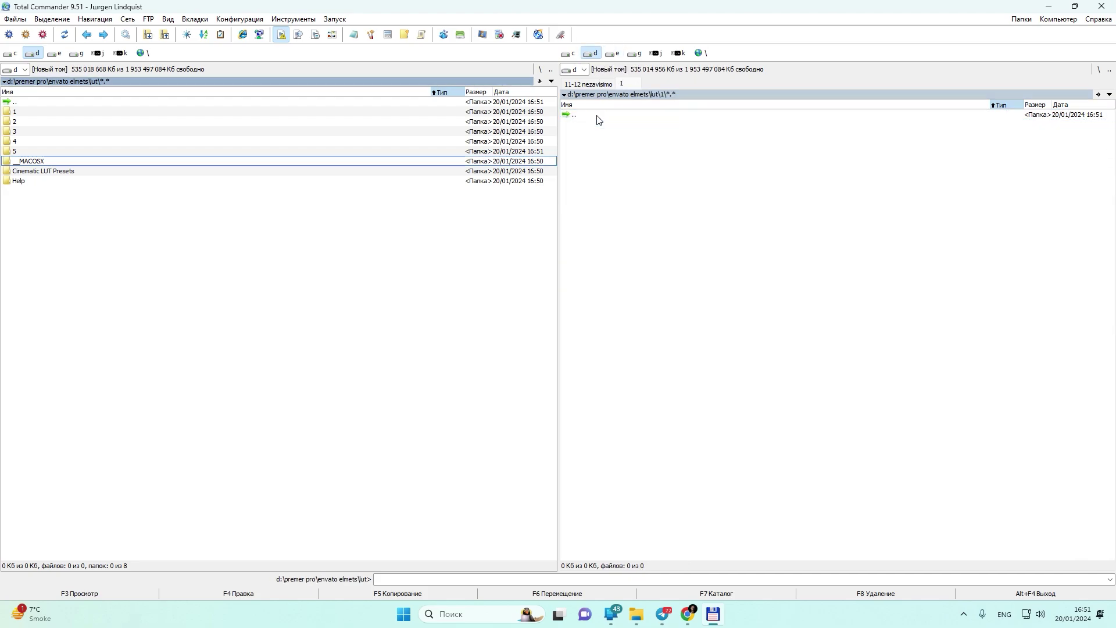
pyautogui.hotkey('shift', 'End')
pyautogui.press('F5')
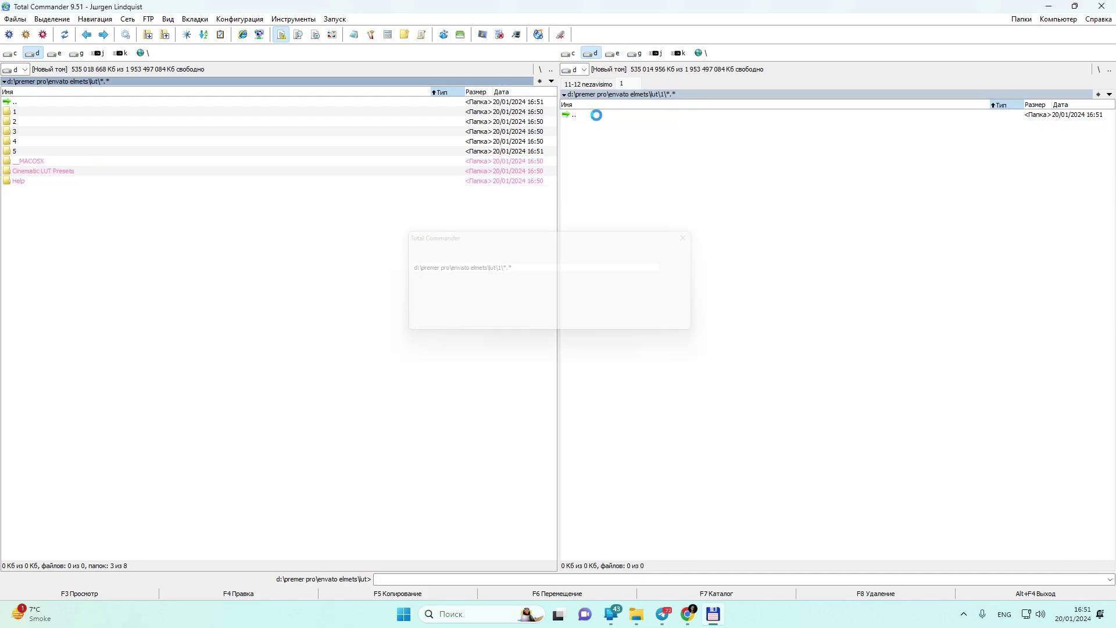
pyautogui.press('Return')
# Delete the original __MACOSX, Cinematic LUT Presets and Help folders from the lut folder
pyautogui.press('Up')
pyautogui.press('Up')
pyautogui.hotkey('shift', 'Down')
pyautogui.hotkey('shift', 'Down')
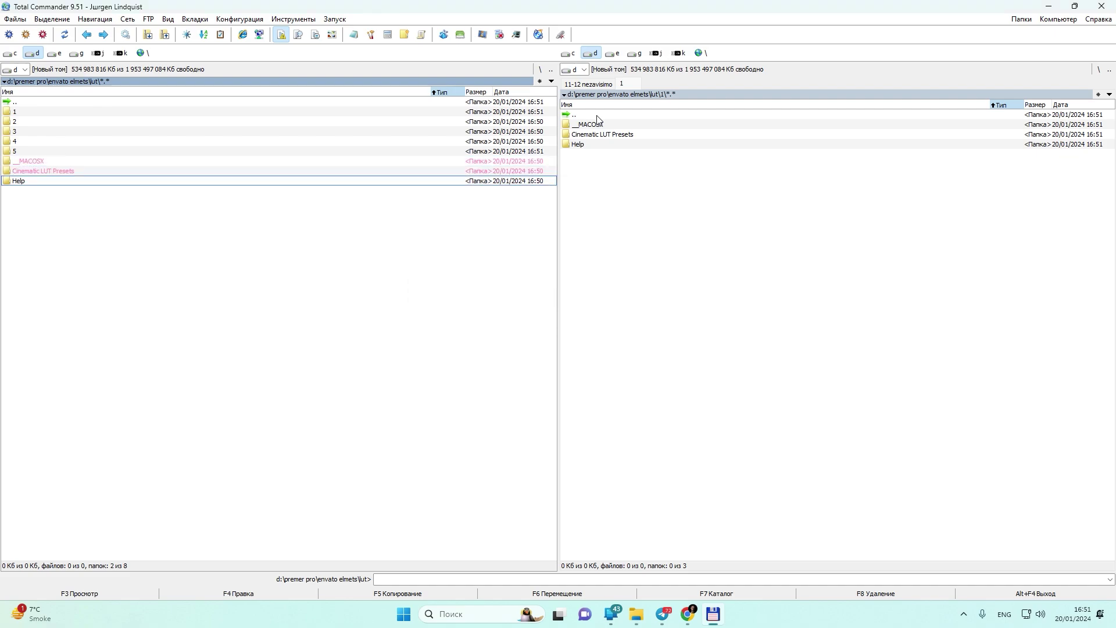
pyautogui.press('F8')
pyautogui.press('Return')
pyautogui.press('Right')
pyautogui.press('Return')
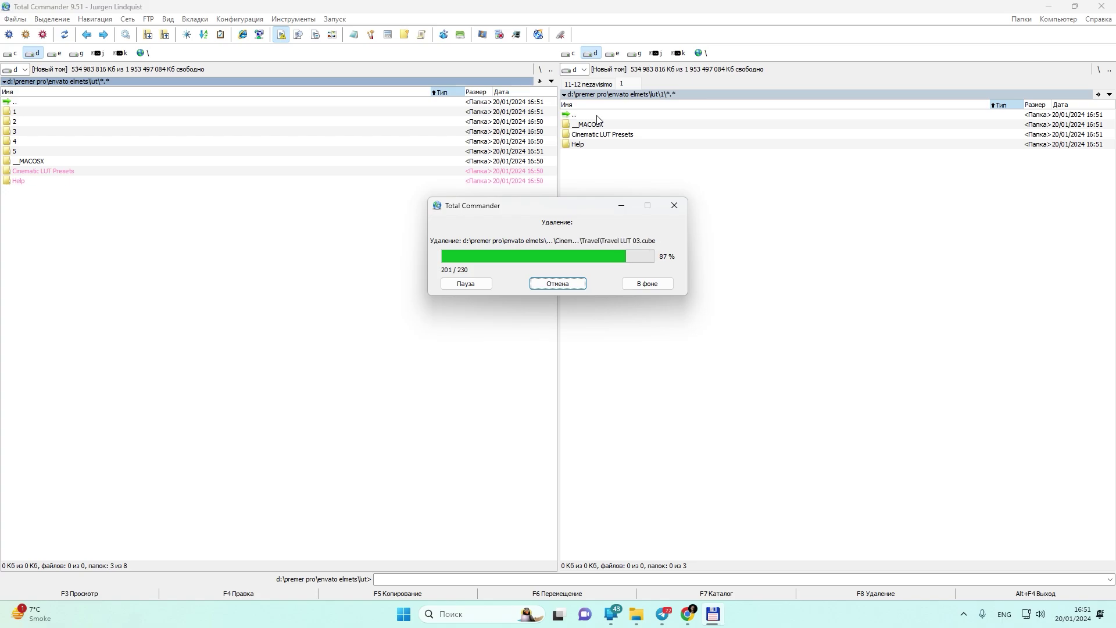
# Open folder 1 in lut and go into its Cinematic LUT Presets subfolder
pyautogui.press('Up')
pyautogui.press('Up')
pyautogui.press('Up')
pyautogui.press('Up')
pyautogui.press('Return')
pyautogui.press('Down')
pyautogui.press('Down')
pyautogui.press('Return')
# Look inside the Adventure folder and return to the list of LUT categories
pyautogui.press('Down')
pyautogui.press('Down')
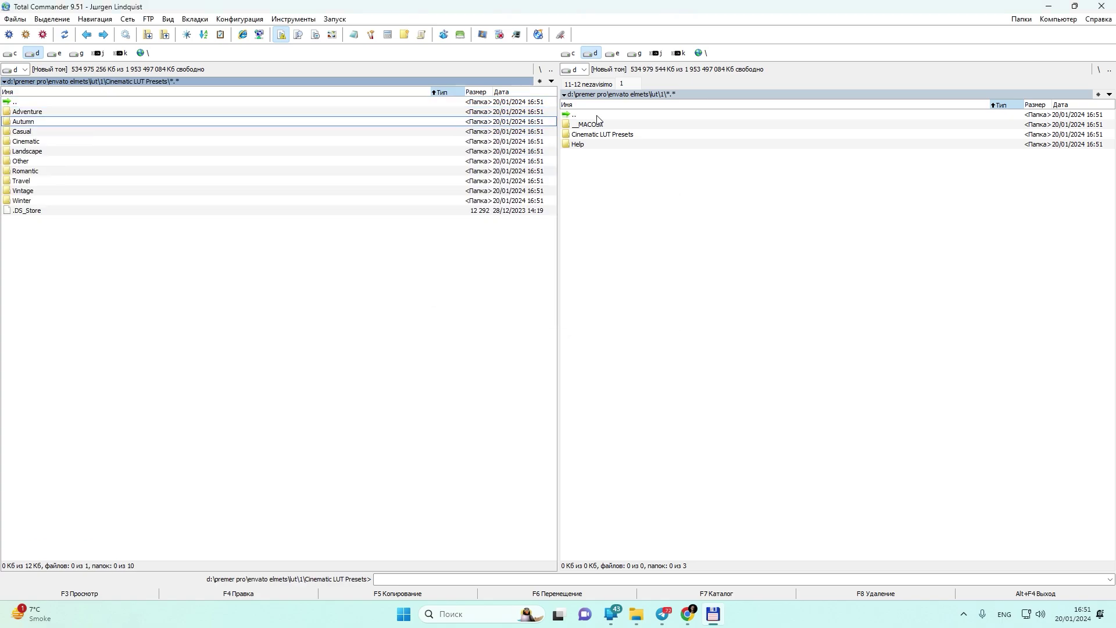
pyautogui.press('Up')
pyautogui.press('Return')
pyautogui.press('Return')
pyautogui.press('Up')
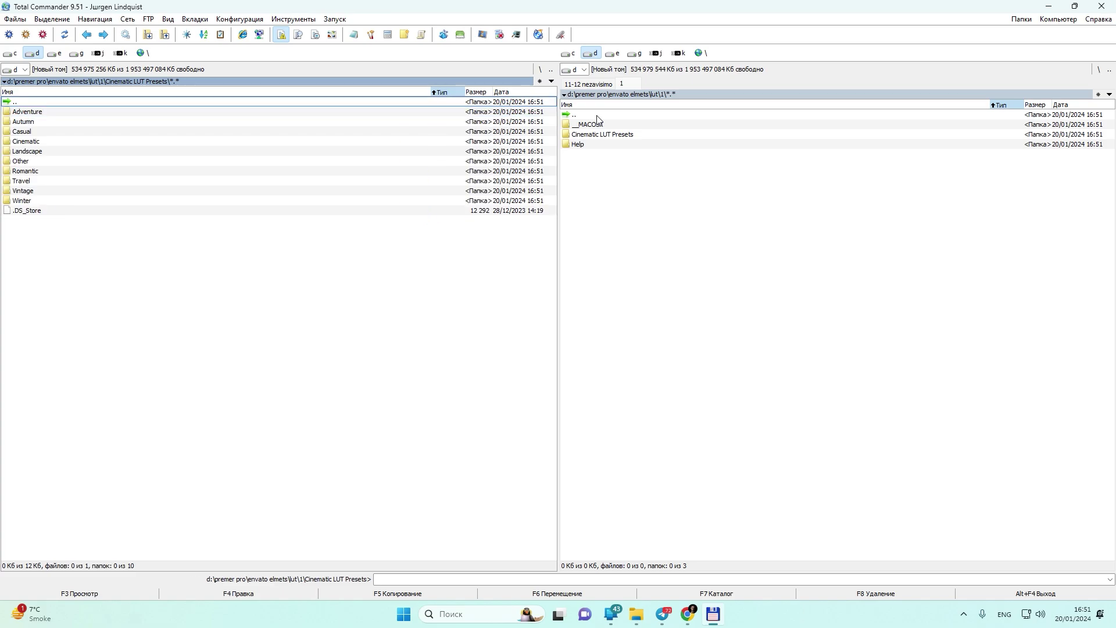
# Go back to folder 1, enter its Help folder and play the Tutorial PP mp4 video
pyautogui.press('Return')
pyautogui.press('Down')
pyautogui.press('Return')
pyautogui.press('Down')
pyautogui.press('Down')
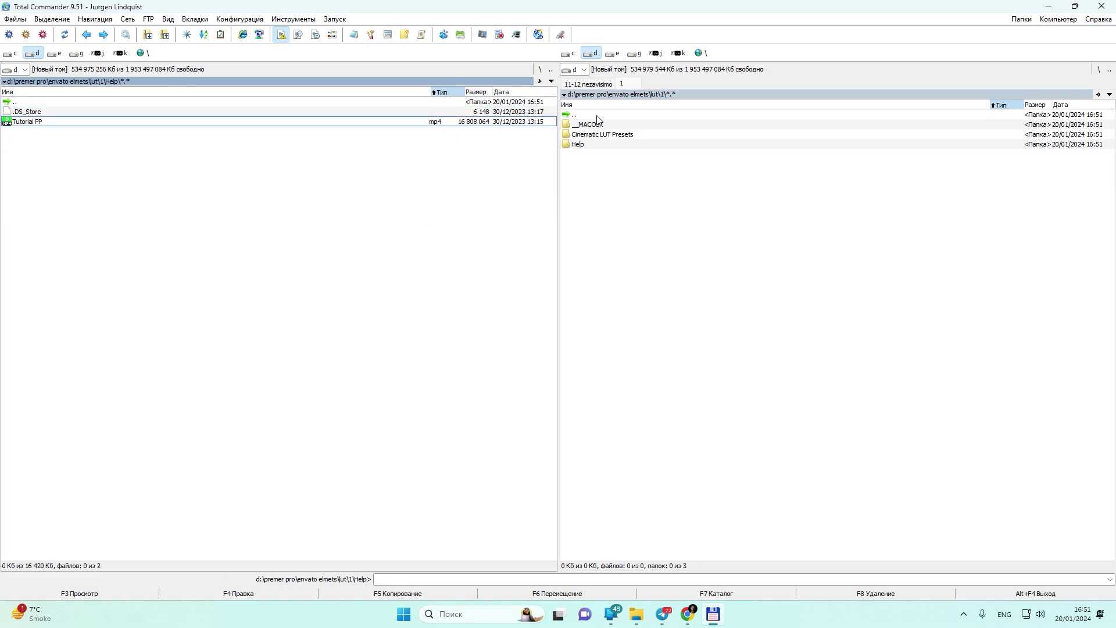
pyautogui.press('Return')
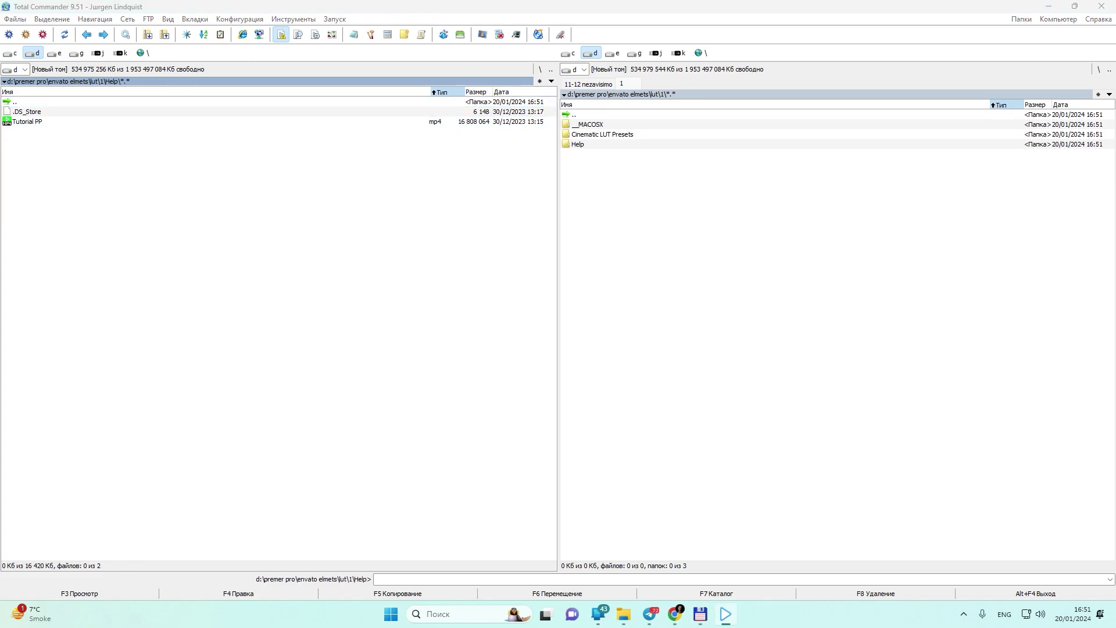